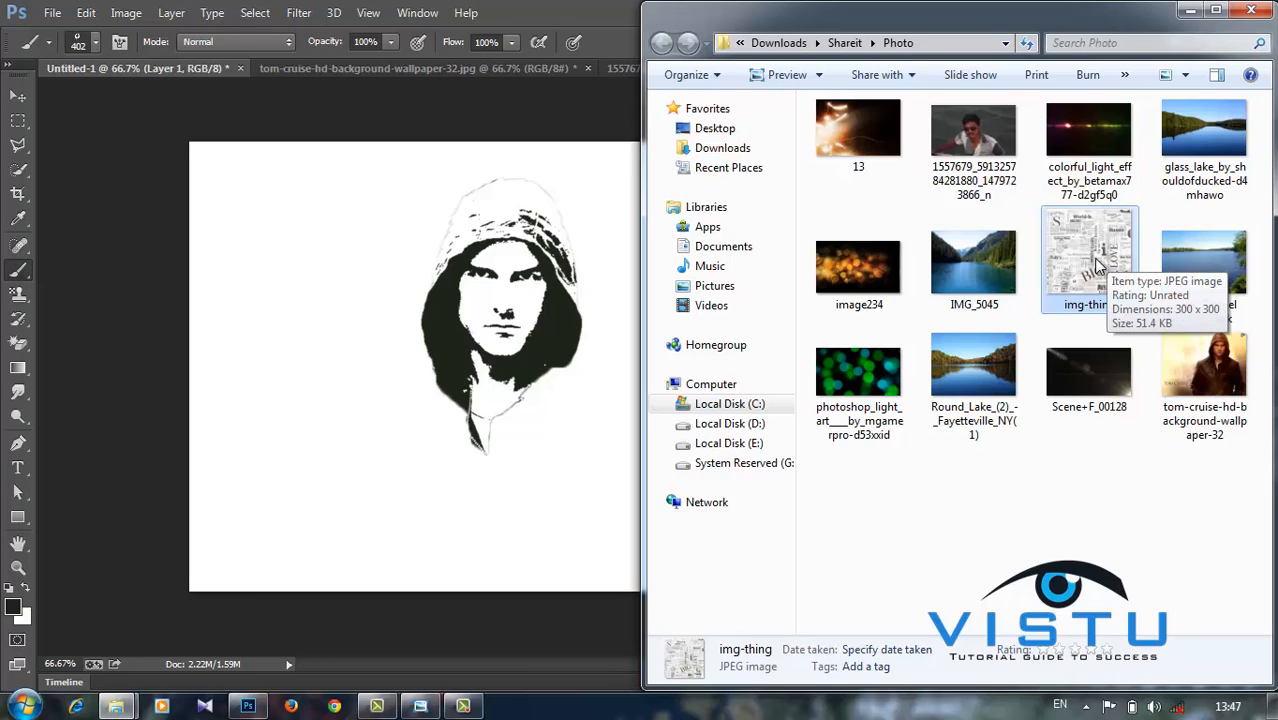
Place the img-thing newspaper image from the Photo folder into the document and stretch it to cover the whole canvas
{"action": "left_click_drag", "start_coordinate": [1097, 265], "coordinate": [459, 342]}
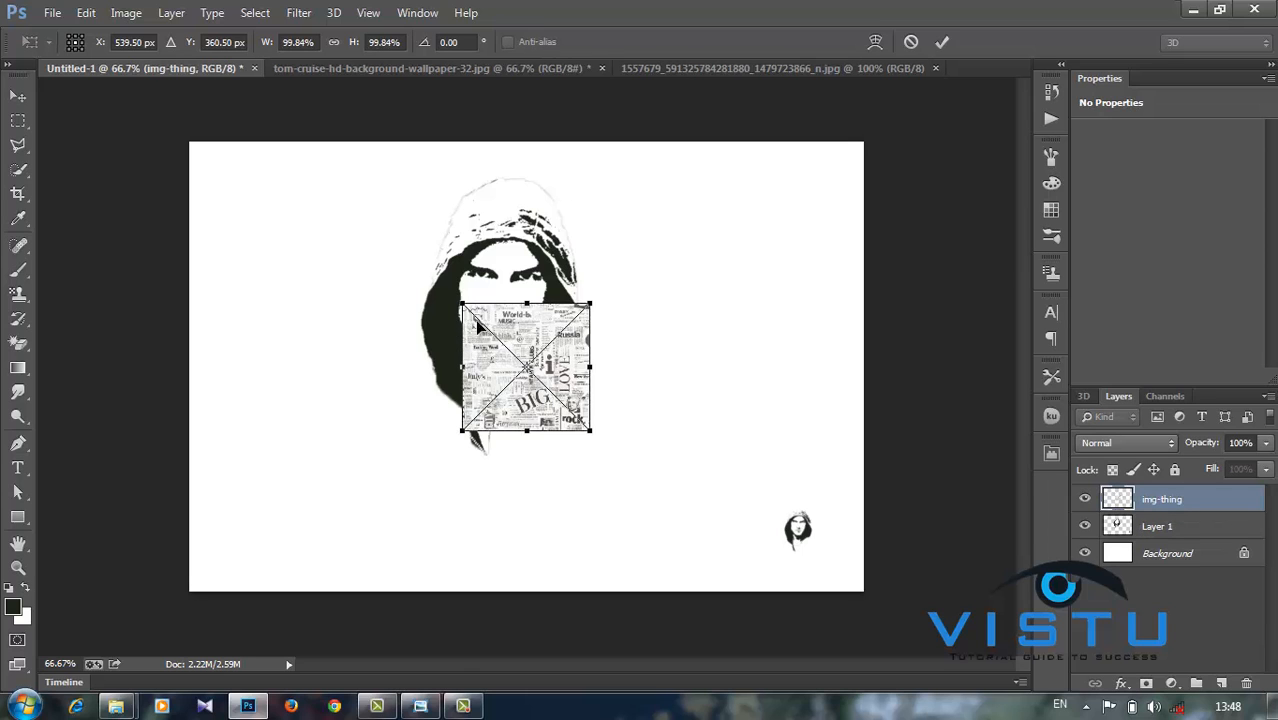
{"action": "left_click_drag", "start_coordinate": [462, 303], "coordinate": [192, 145]}
{"action": "left_click_drag", "start_coordinate": [590, 431], "coordinate": [862, 591]}
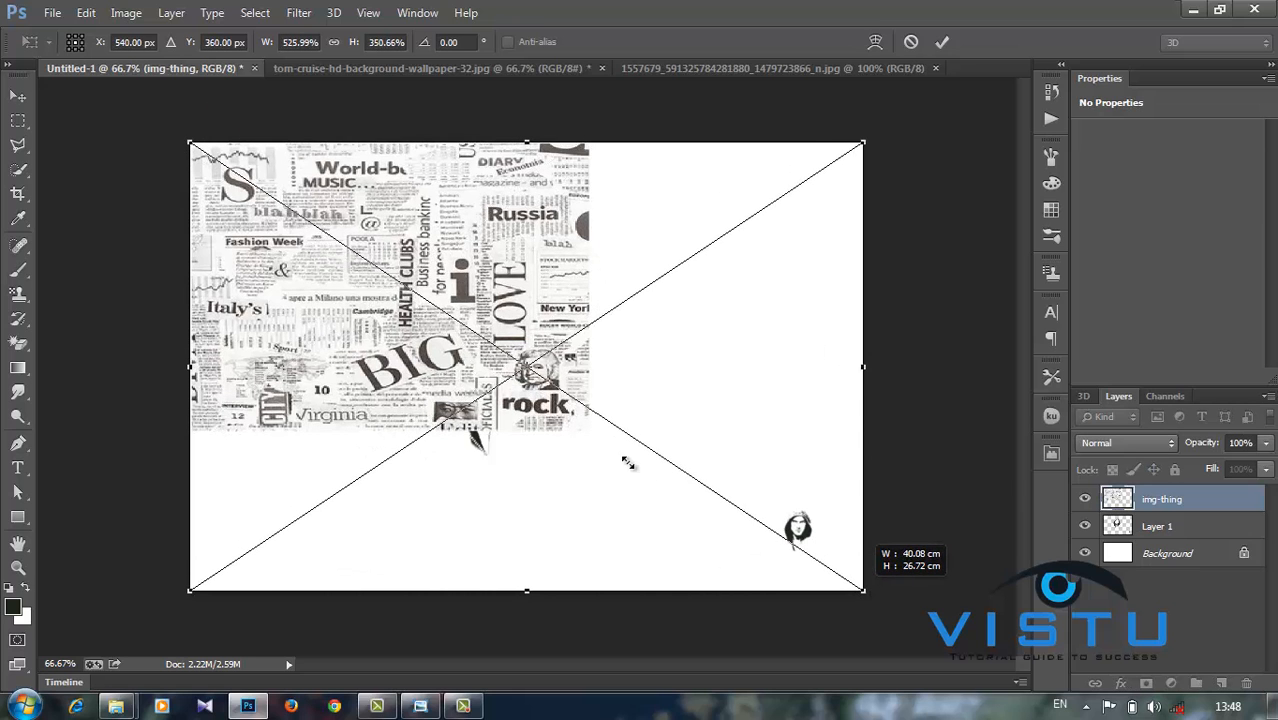
{"action": "key", "text": "Return"}
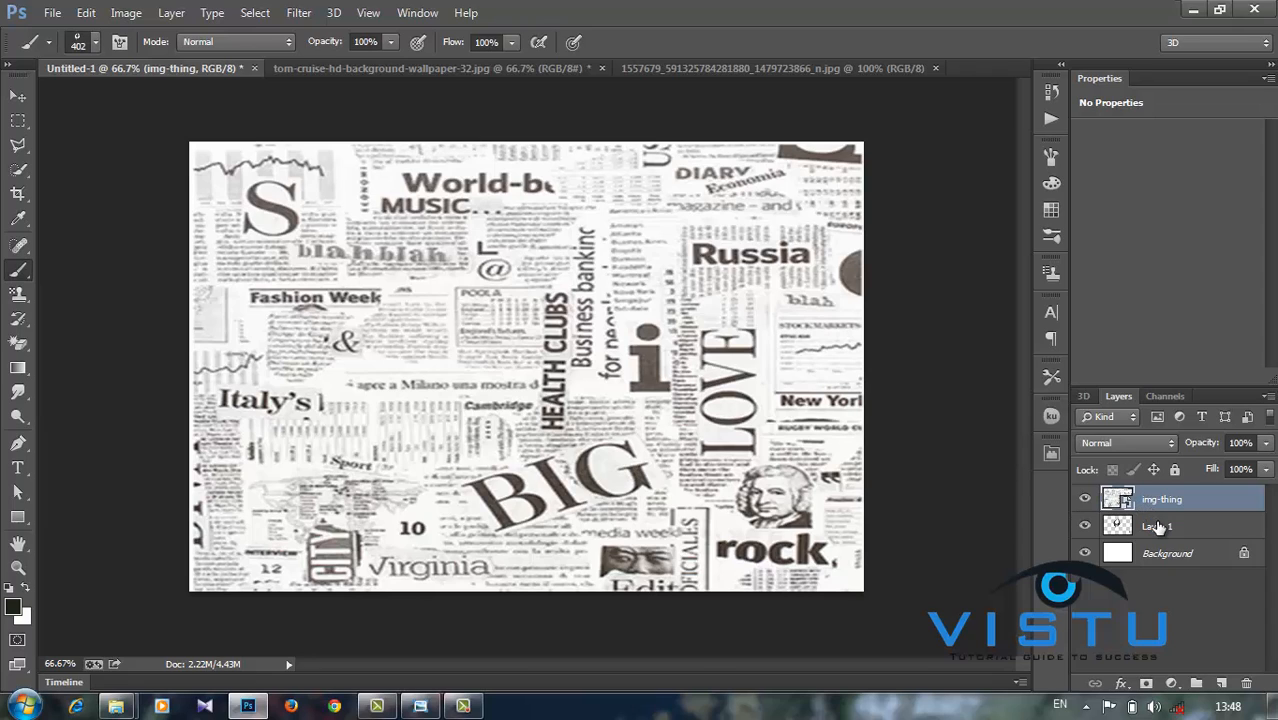
Move Layer 1 above the img-thing layer and shift the hooded portrait slightly to the right and down
{"action": "mouse_move", "coordinate": [1157, 528]}
{"action": "left_mouse_down"}
{"action": "mouse_move", "coordinate": [1156, 499]}
{"action": "mouse_move", "coordinate": [1168, 537]}
{"action": "left_mouse_up"}
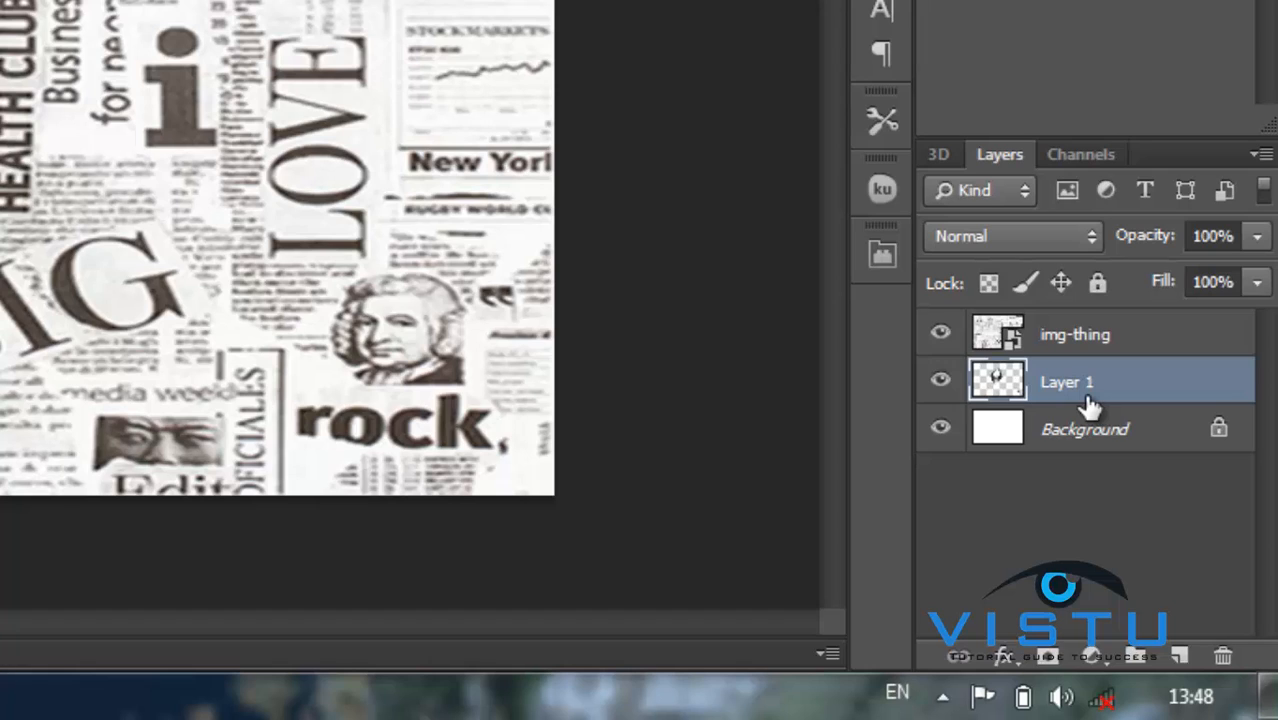
{"action": "left_click", "coordinate": [1078, 337], "text": "shift"}
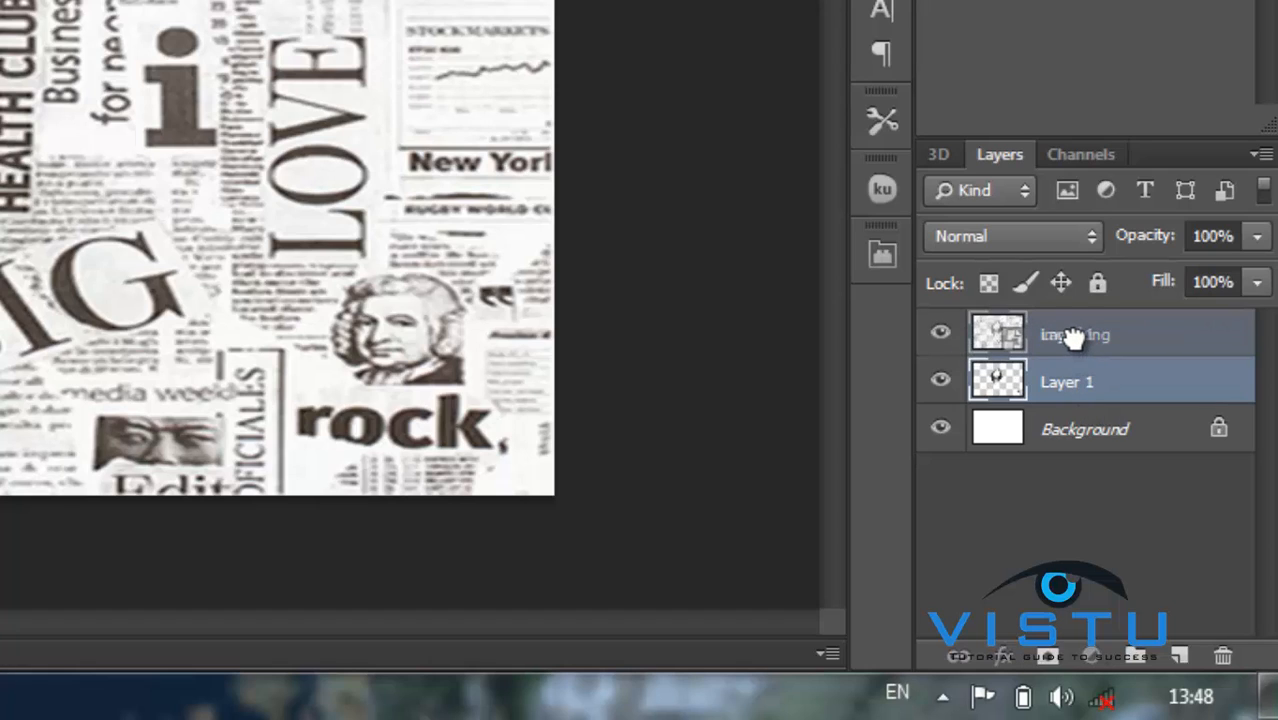
{"action": "left_click_drag", "start_coordinate": [1073, 338], "coordinate": [1079, 406]}
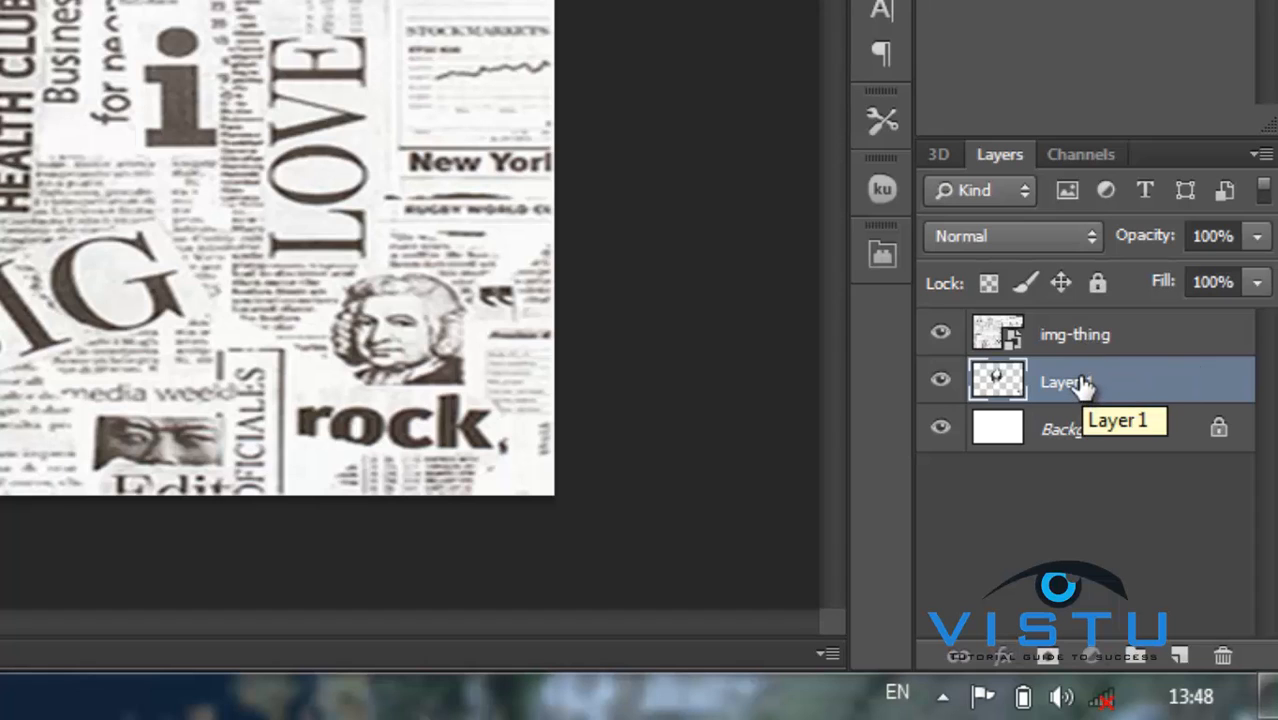
{"action": "left_click_drag", "start_coordinate": [1085, 385], "coordinate": [1058, 331]}
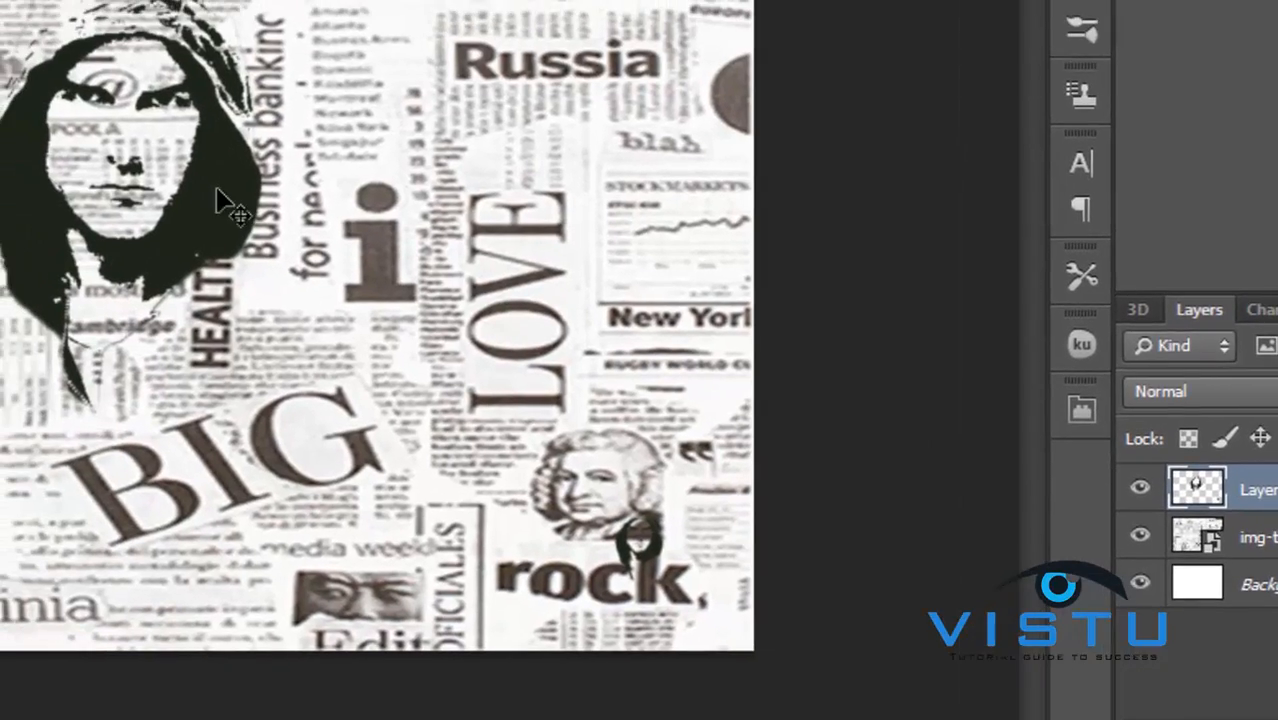
{"action": "mouse_move", "coordinate": [222, 196]}
{"action": "left_mouse_down", "text": "ctrl"}
{"action": "mouse_move", "coordinate": [262, 217]}
{"action": "mouse_move", "coordinate": [253, 210]}
{"action": "left_mouse_up", "text": "ctrl"}
Look through the light-effect images in the Photo folder for a colour overlay
{"action": "mouse_move", "coordinate": [116, 706]}
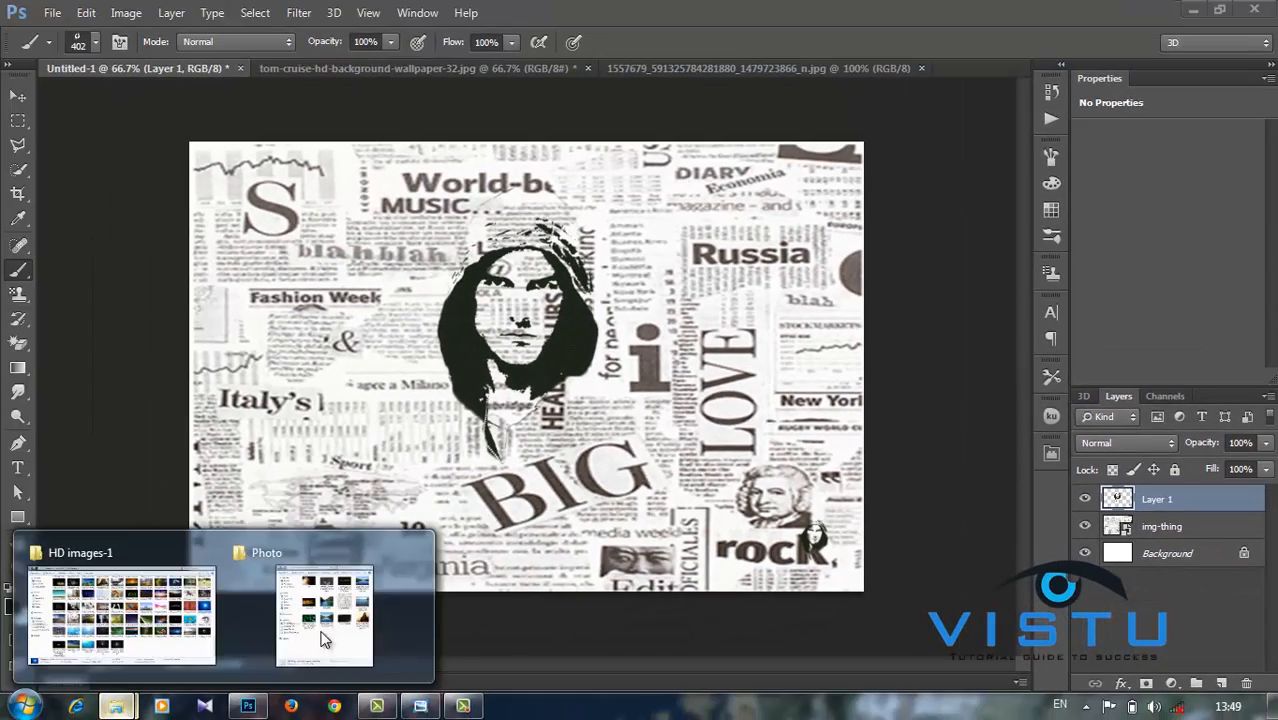
{"action": "left_click", "coordinate": [330, 625]}
{"action": "left_click", "coordinate": [865, 378]}
{"action": "left_click", "coordinate": [1132, 124]}
{"action": "left_click", "coordinate": [862, 270]}
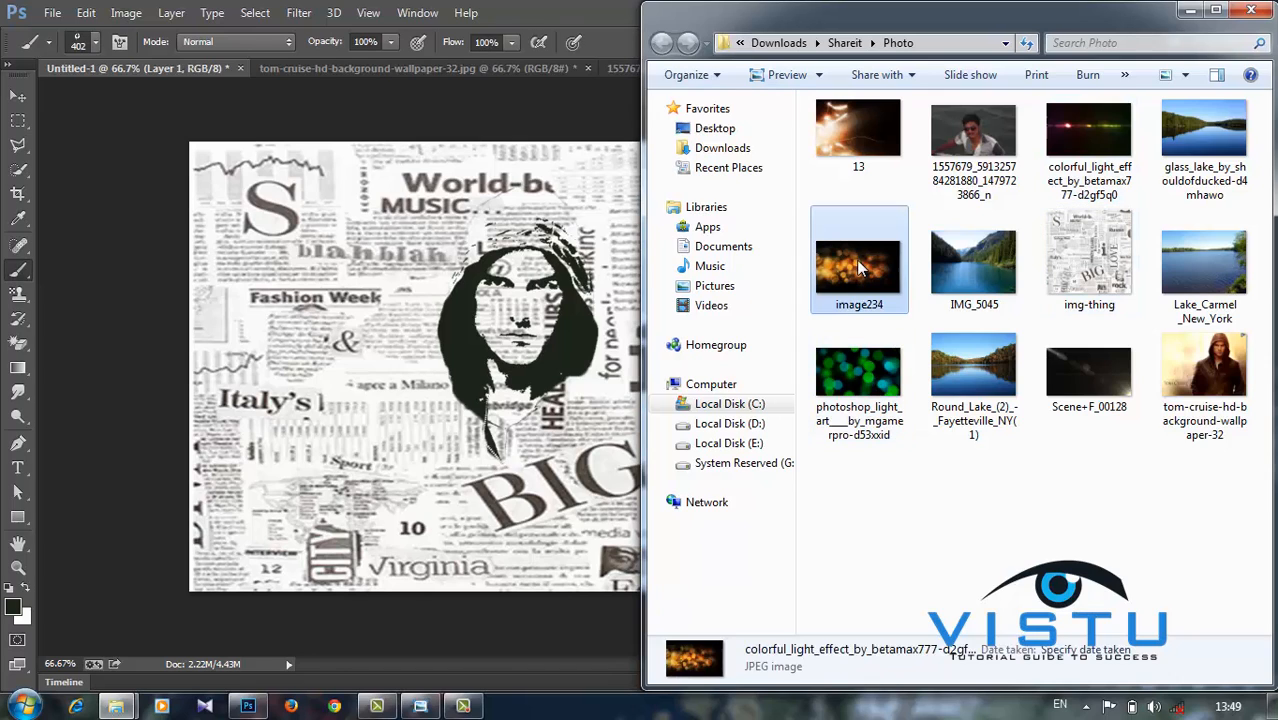
{"action": "left_click", "coordinate": [1085, 368]}
{"action": "left_click", "coordinate": [876, 378]}
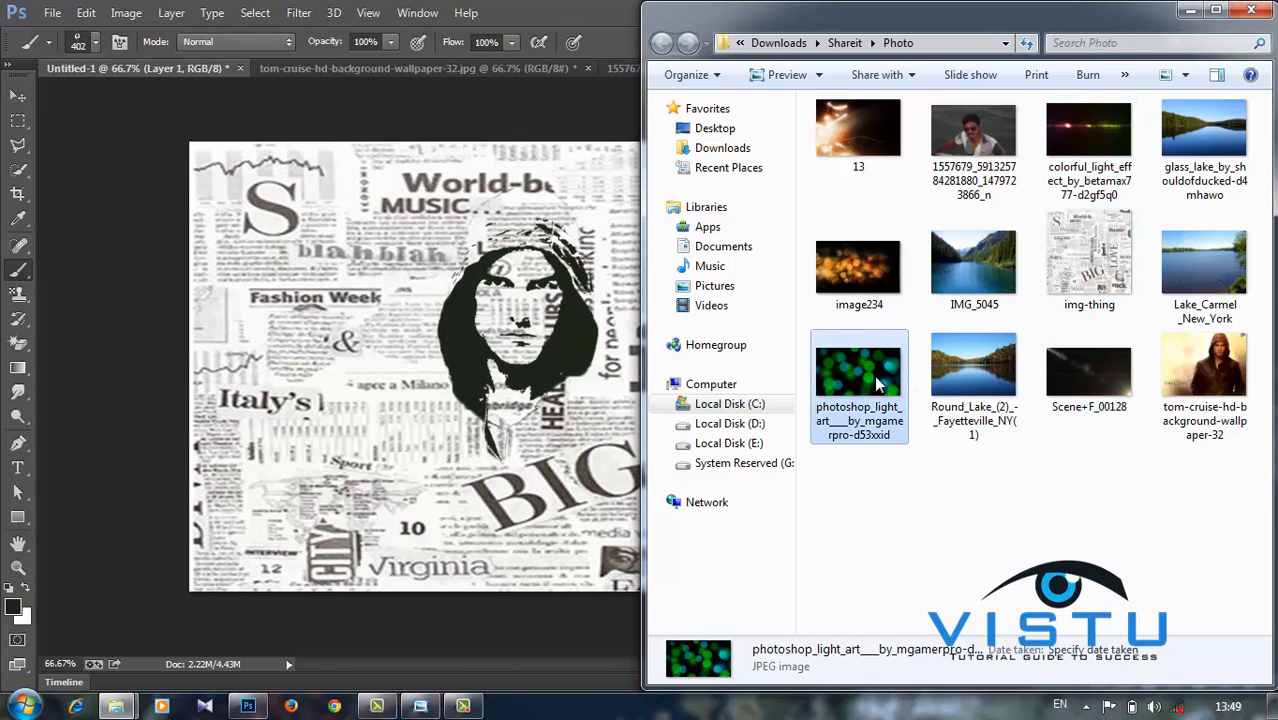
{"action": "key", "text": "alt+Tab"}
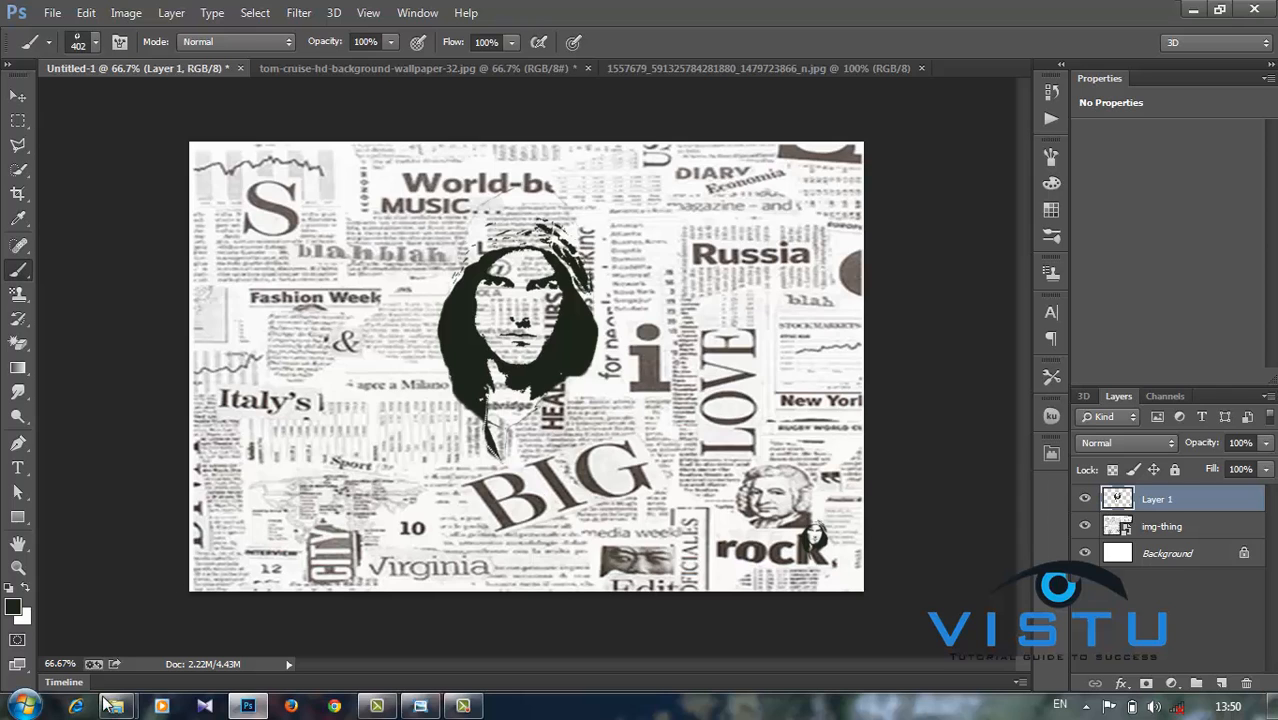
Place Wallpaper (1452) from the HD images-1 folder on top of the portrait composition
{"action": "mouse_move", "coordinate": [116, 706]}
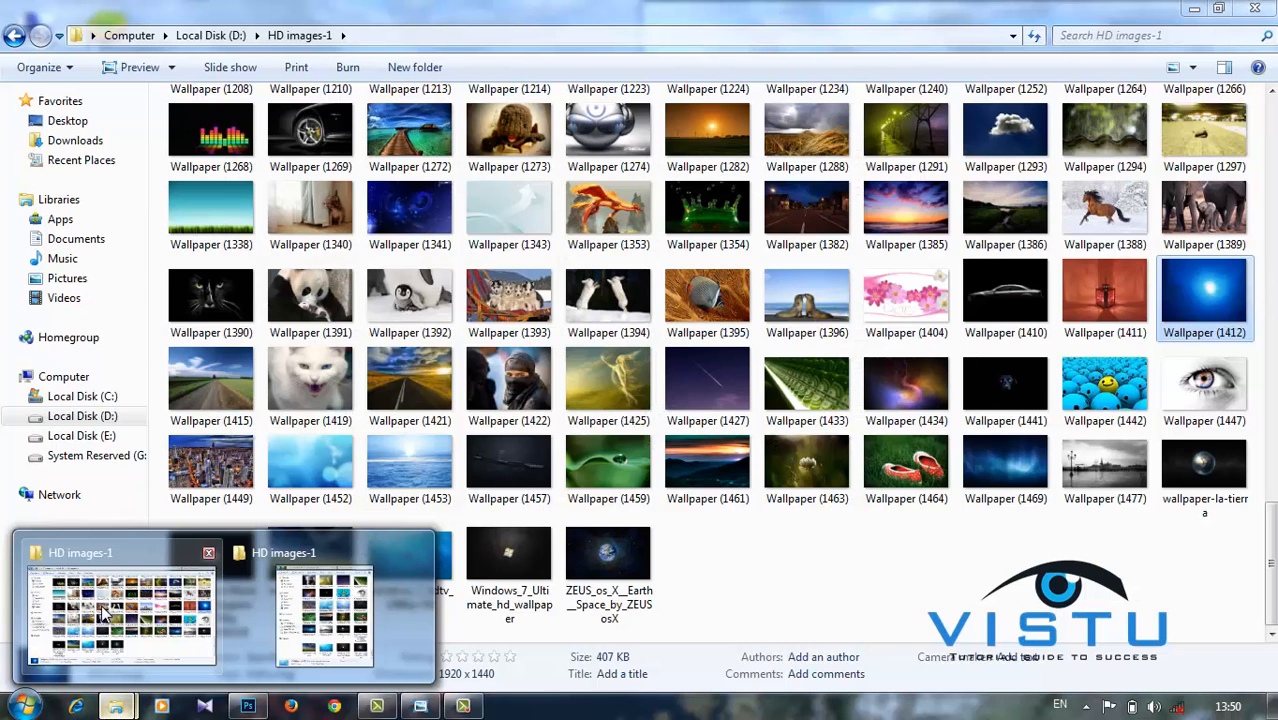
{"action": "left_click", "coordinate": [101, 606]}
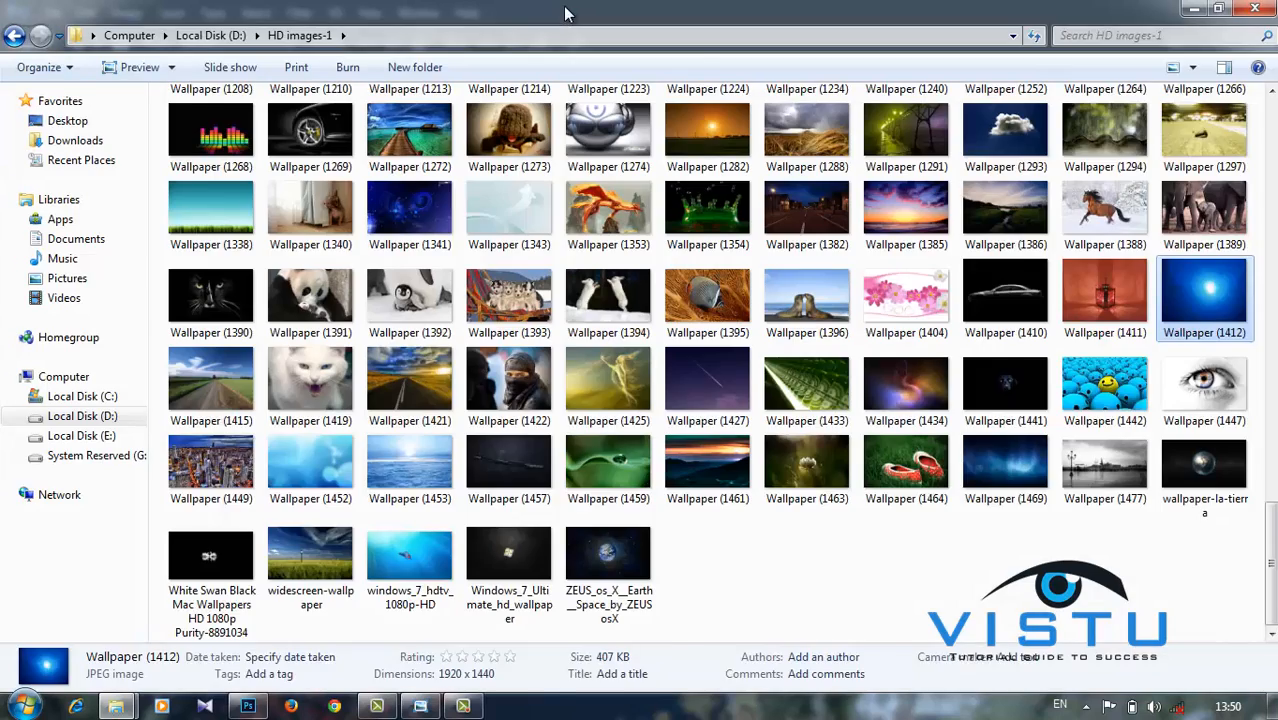
{"action": "left_click_drag", "start_coordinate": [561, 14], "coordinate": [1262, 85]}
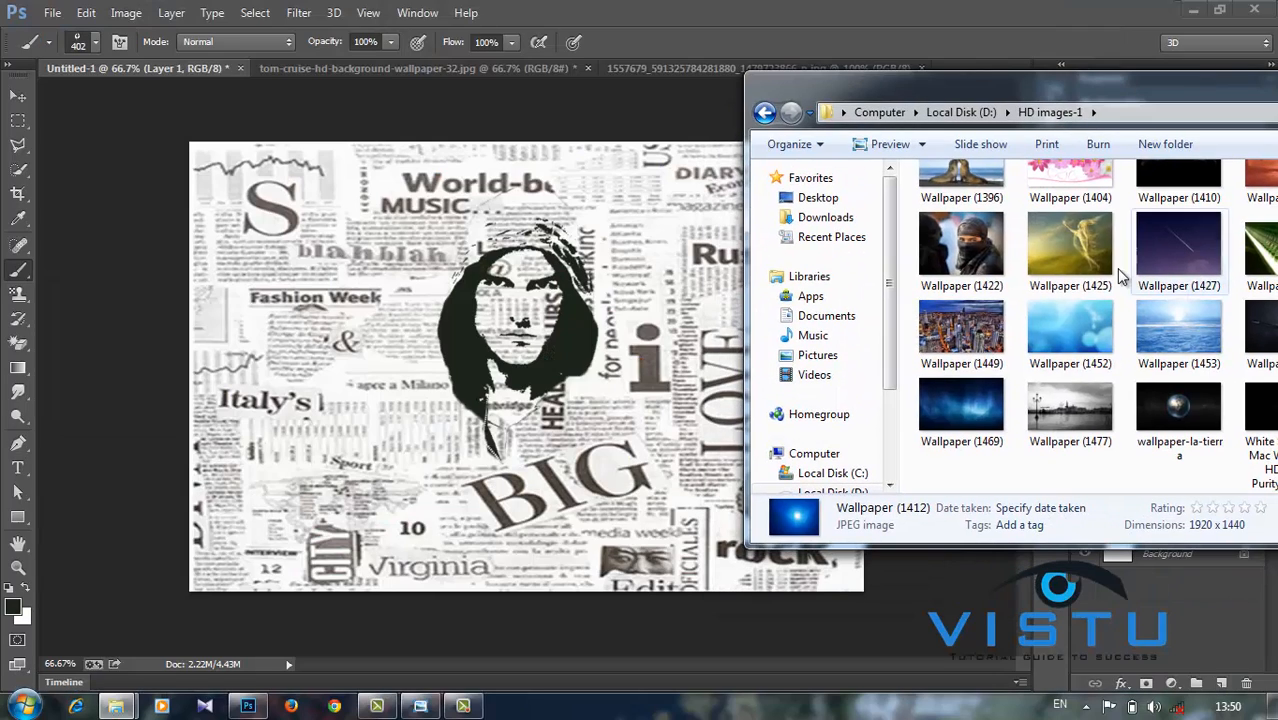
{"action": "left_click", "coordinate": [1093, 340]}
{"action": "left_click_drag", "start_coordinate": [1093, 340], "coordinate": [522, 372]}
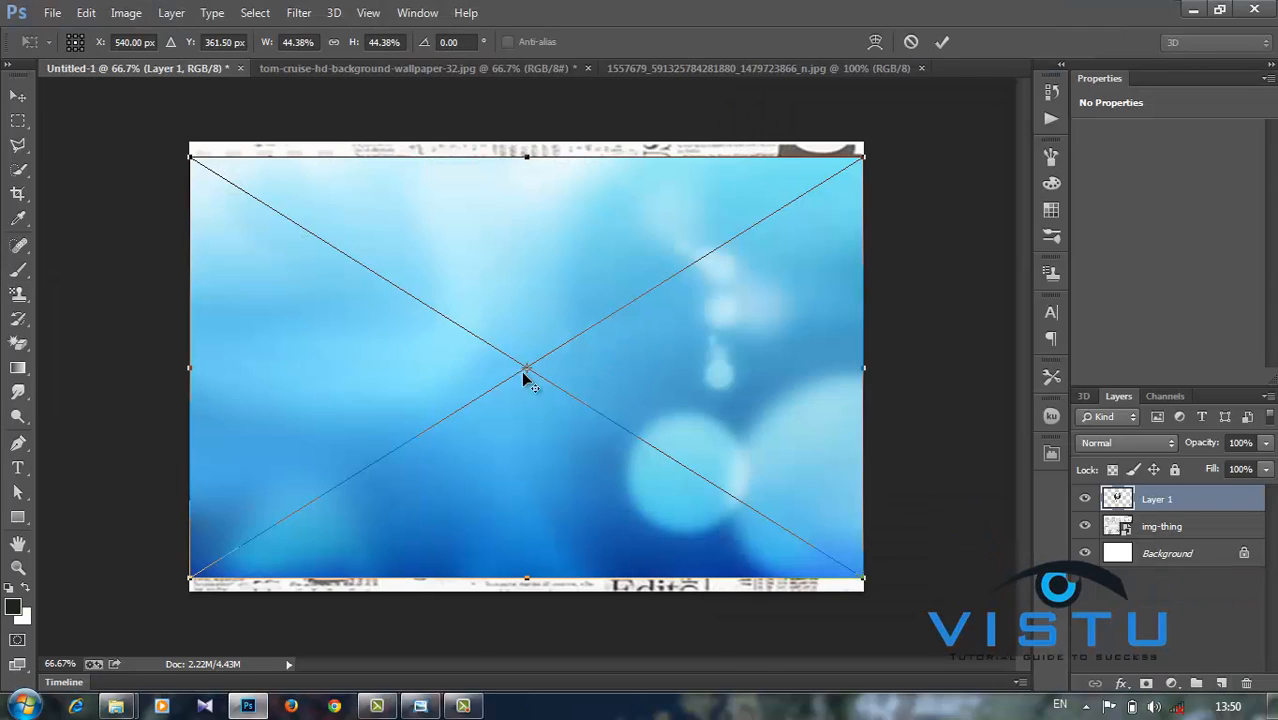
Set the wallpaper layer's blend mode to Screen and stretch the image vertically to fill the canvas
{"action": "left_click", "coordinate": [1128, 443]}
{"action": "left_click", "coordinate": [1109, 165]}
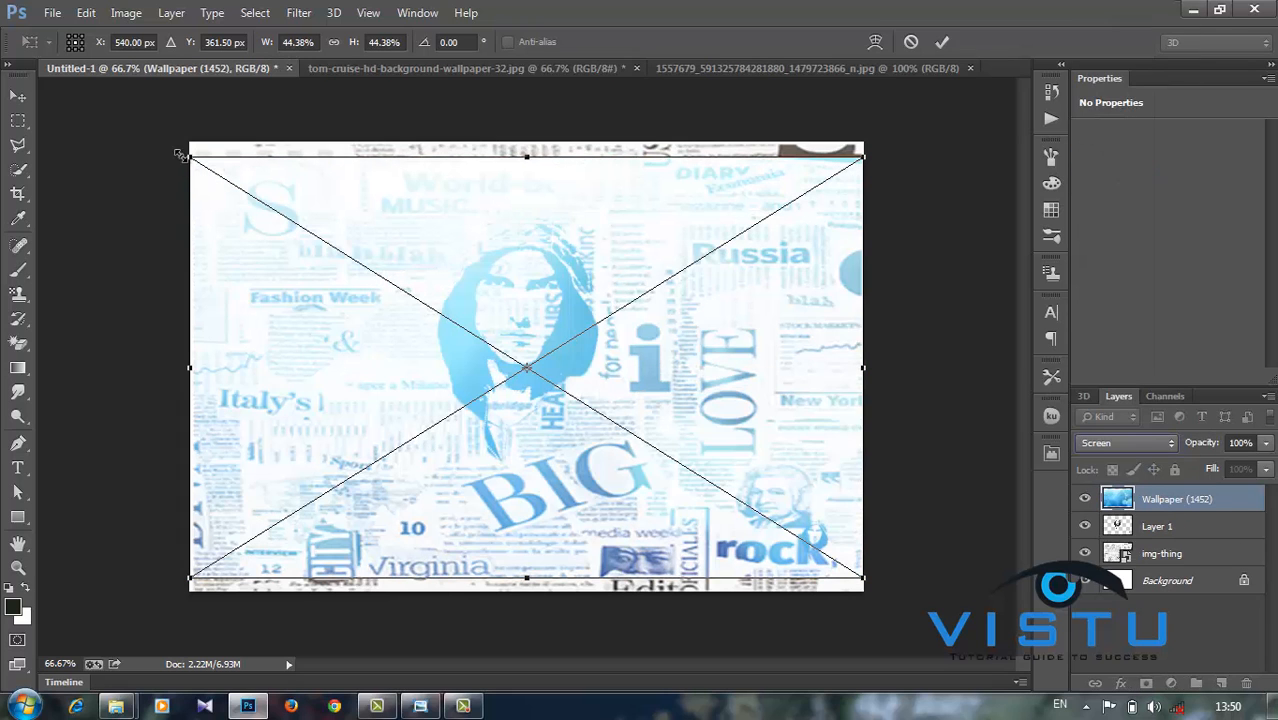
{"action": "left_click_drag", "start_coordinate": [186, 156], "coordinate": [188, 143]}
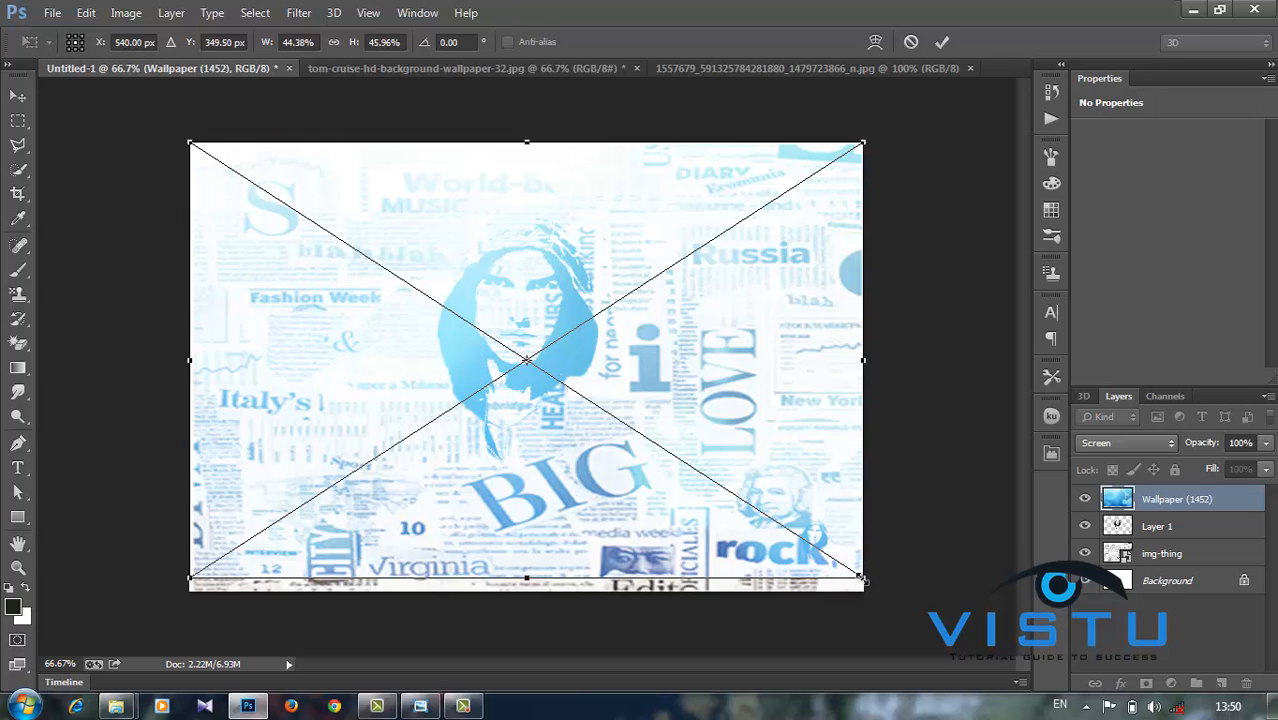
{"action": "left_click_drag", "start_coordinate": [863, 580], "coordinate": [866, 590]}
Try the Multiply, Color Burn and Darker Color blend modes on the wallpaper layer and return it to Screen
{"action": "left_click", "coordinate": [1126, 443]}
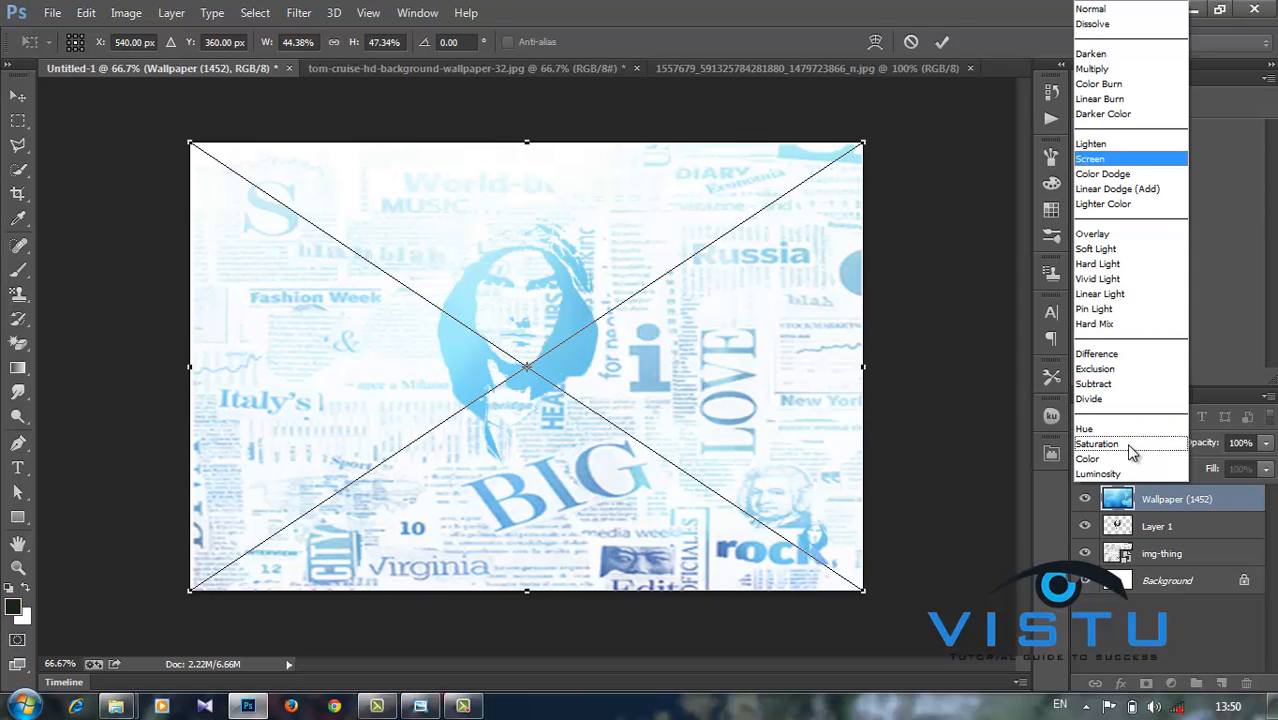
{"action": "left_click", "coordinate": [1086, 65]}
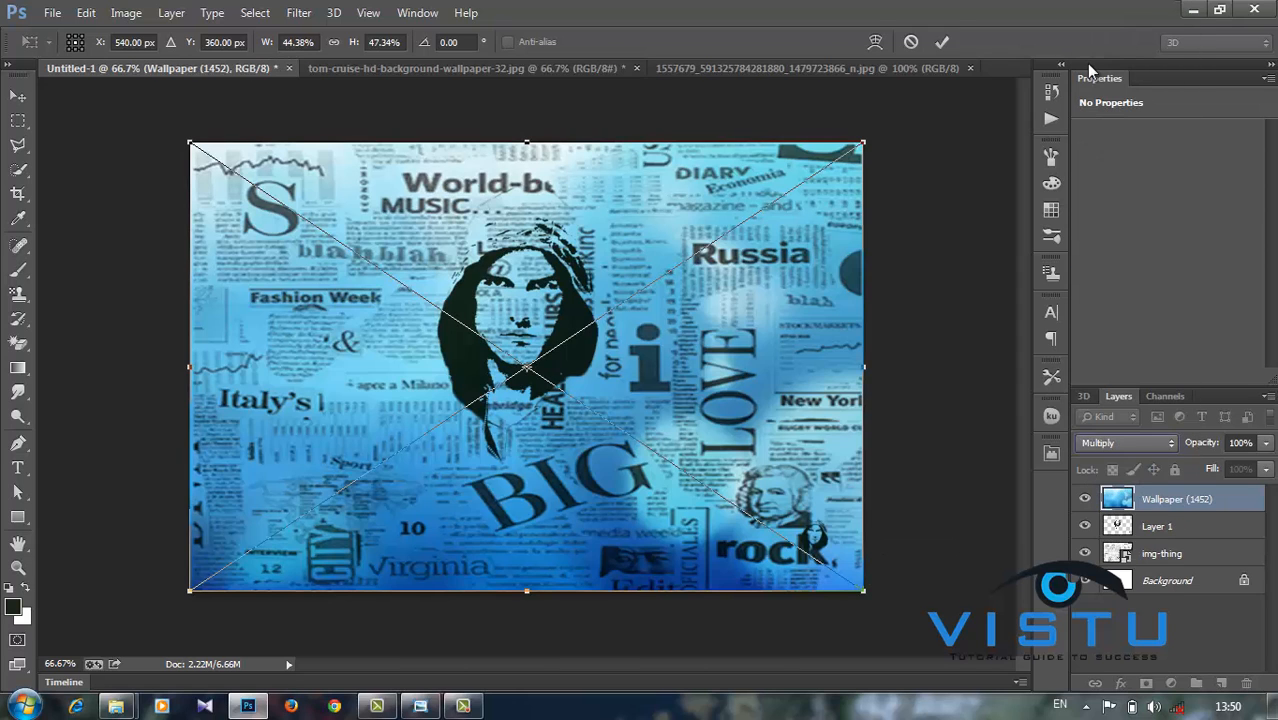
{"action": "left_click", "coordinate": [1173, 443]}
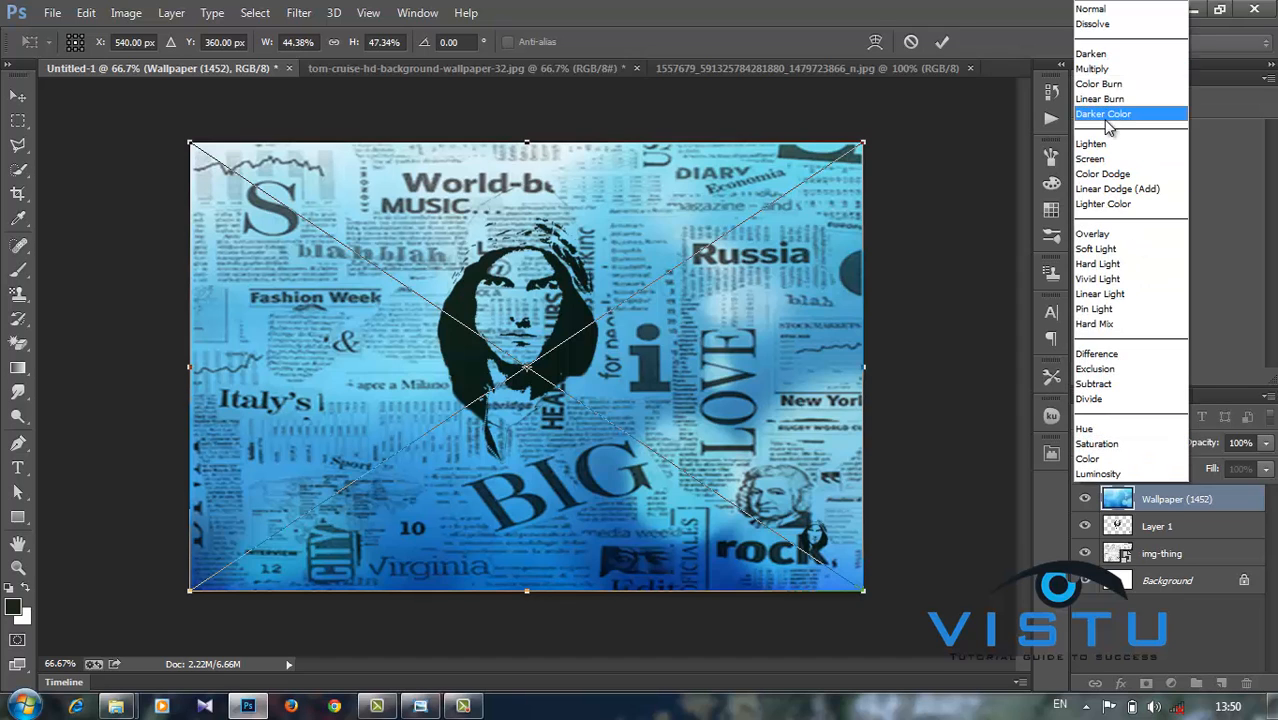
{"action": "left_click", "coordinate": [1113, 94]}
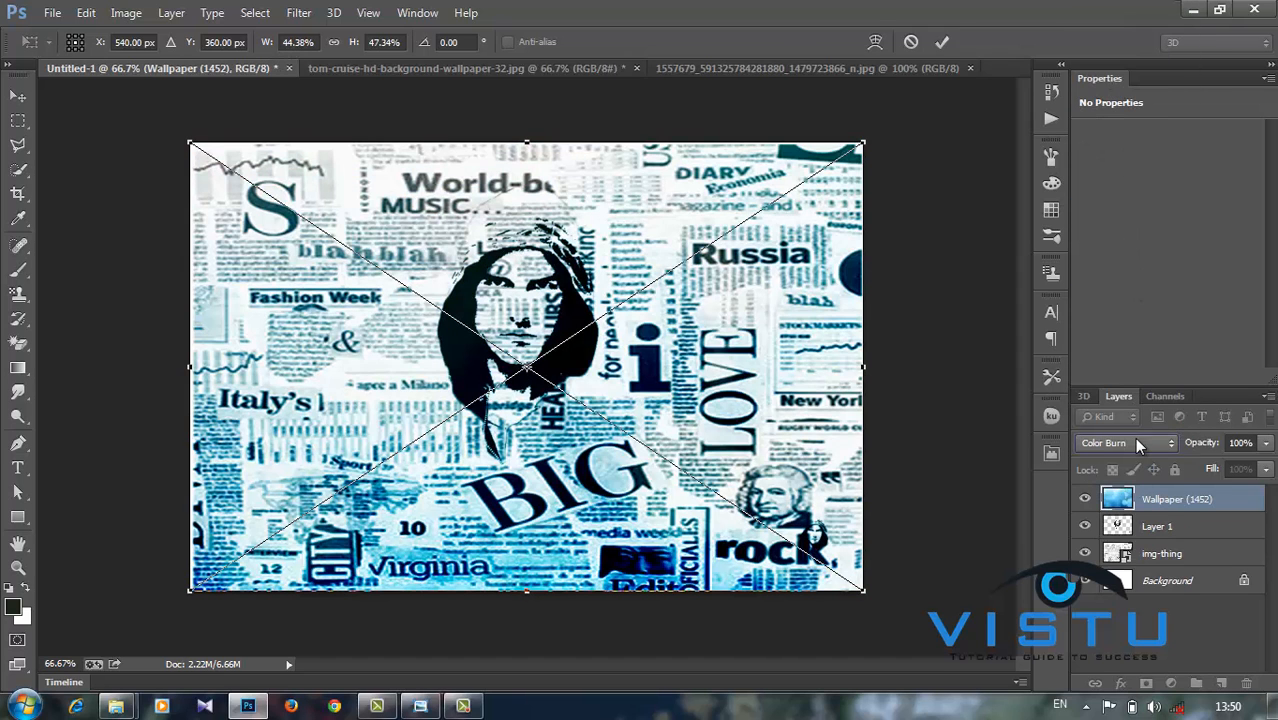
{"action": "left_click", "coordinate": [1134, 443]}
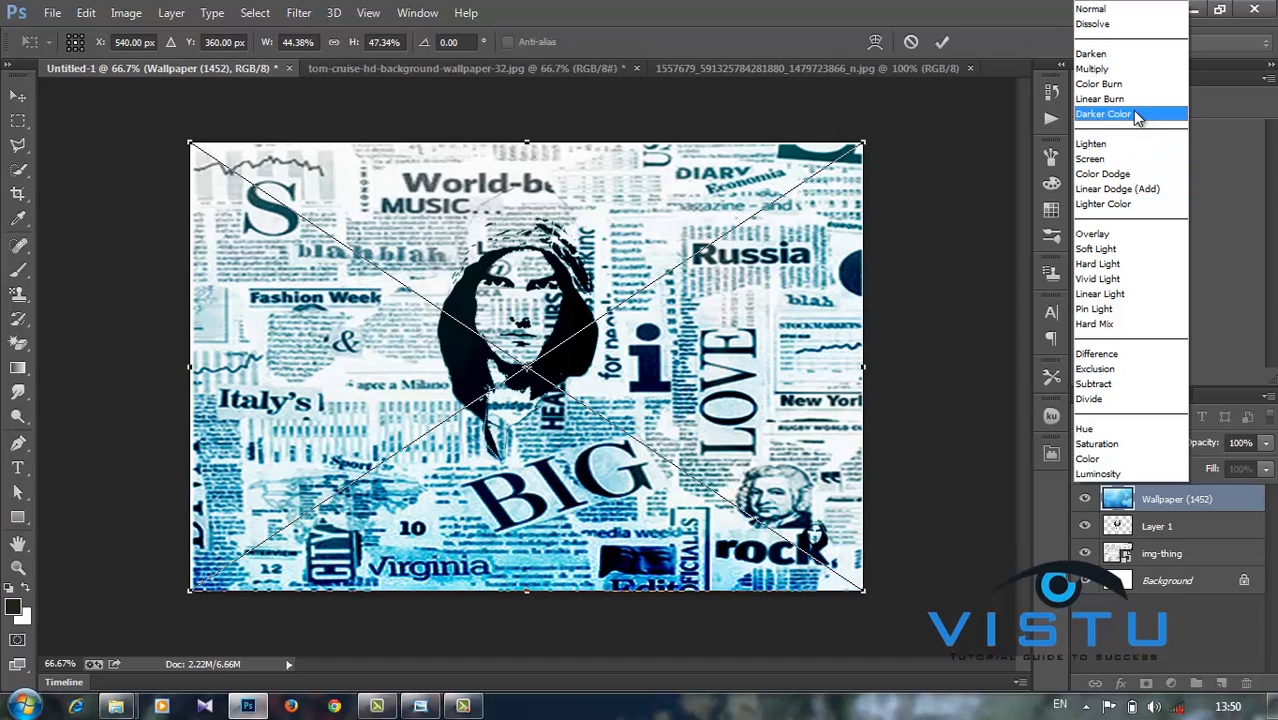
{"action": "left_click", "coordinate": [1134, 116]}
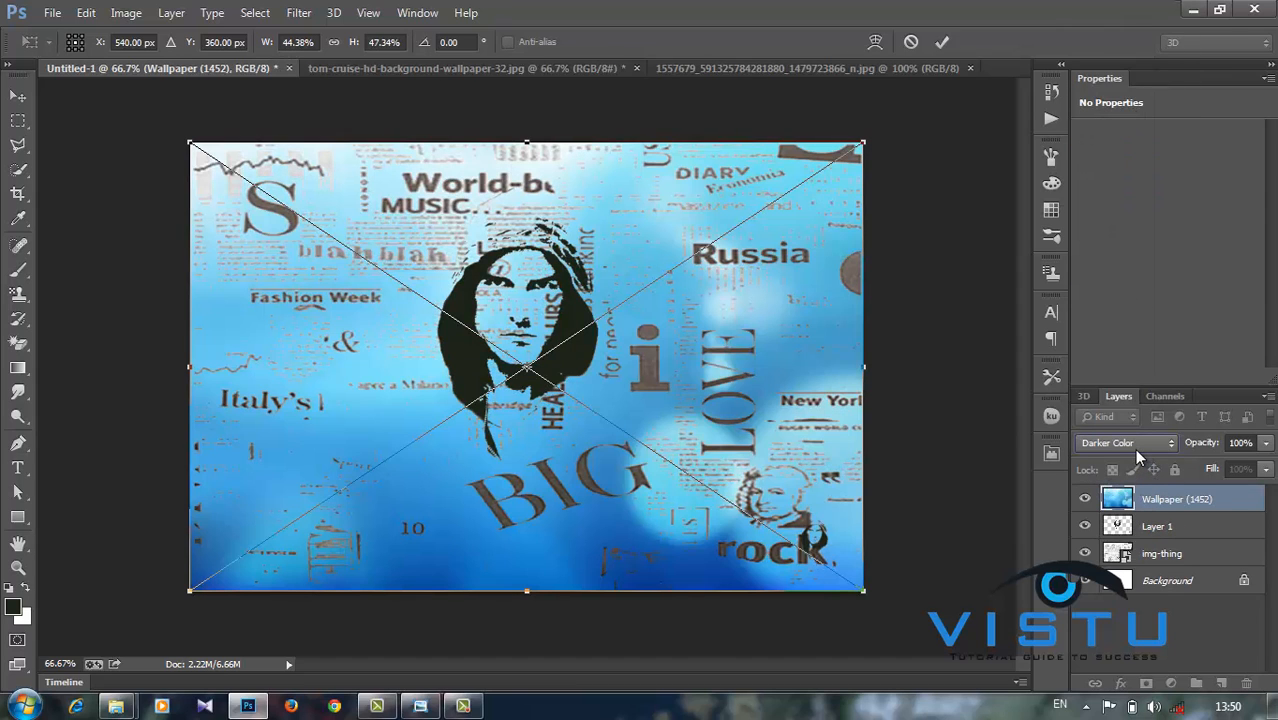
{"action": "left_click", "coordinate": [1136, 450]}
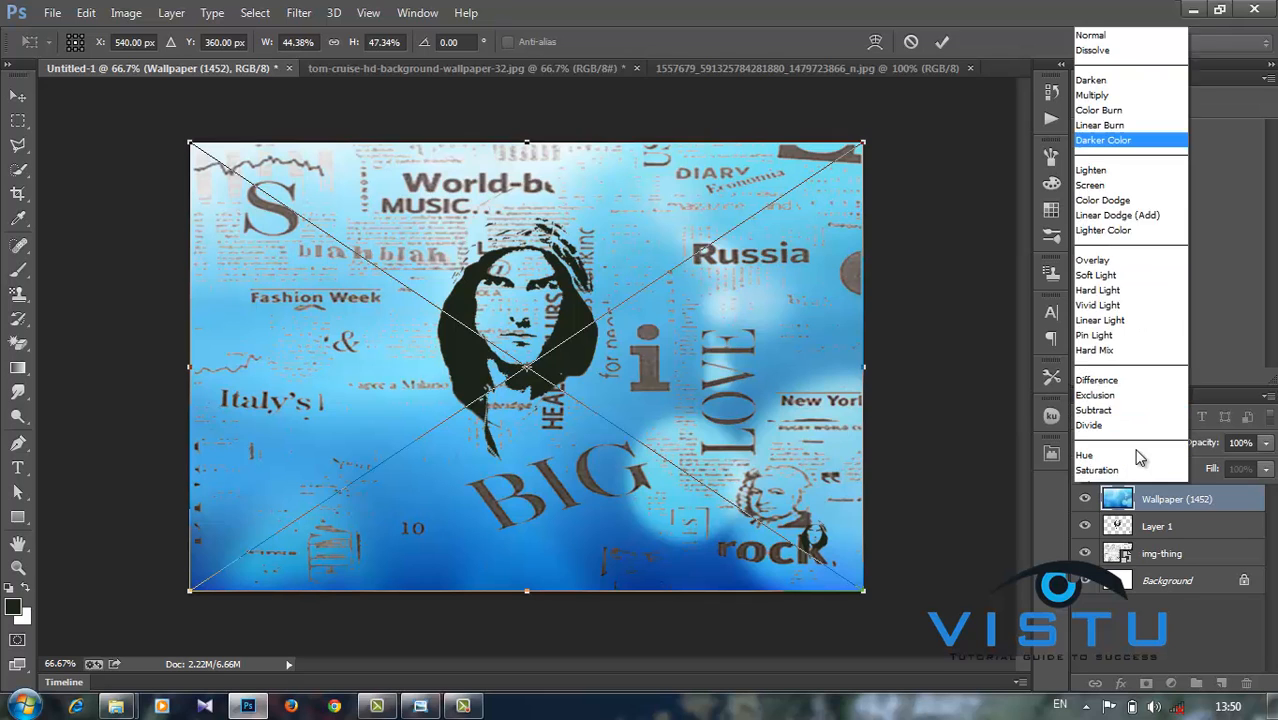
{"action": "left_click", "coordinate": [1088, 160]}
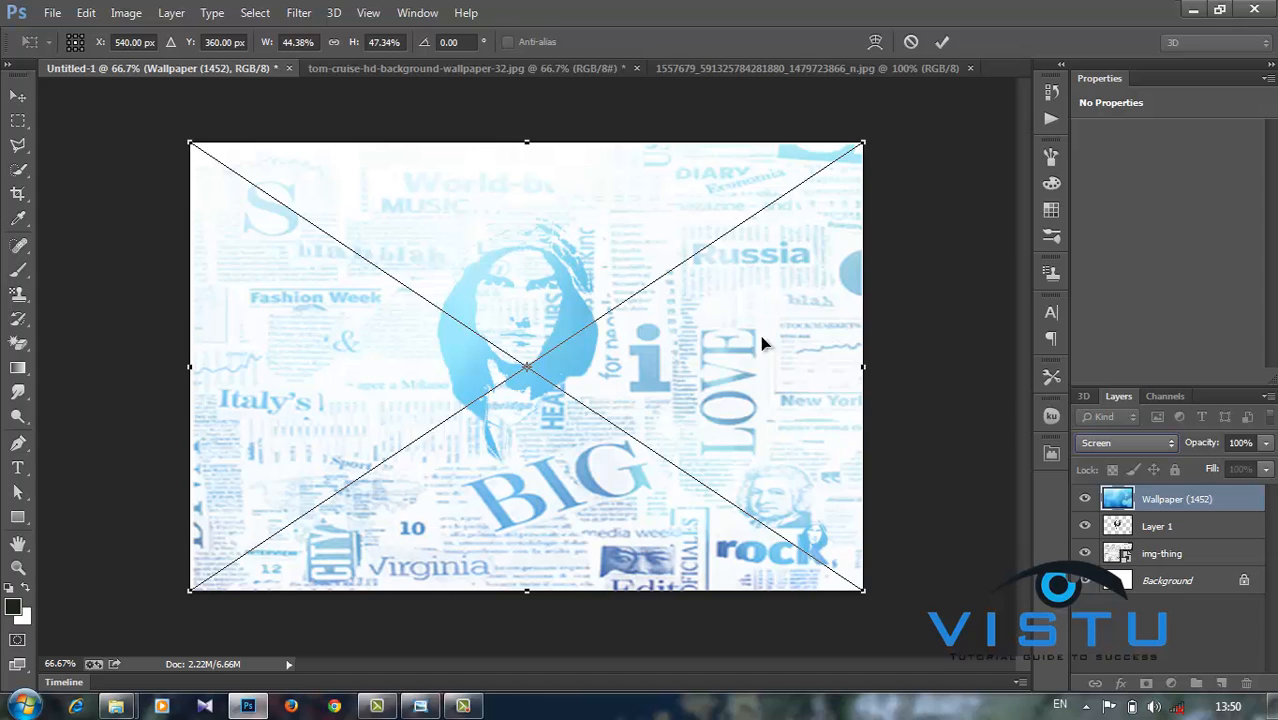
Lower the wallpaper layer's opacity to 78% and commit its placement
{"action": "left_click", "coordinate": [1265, 443]}
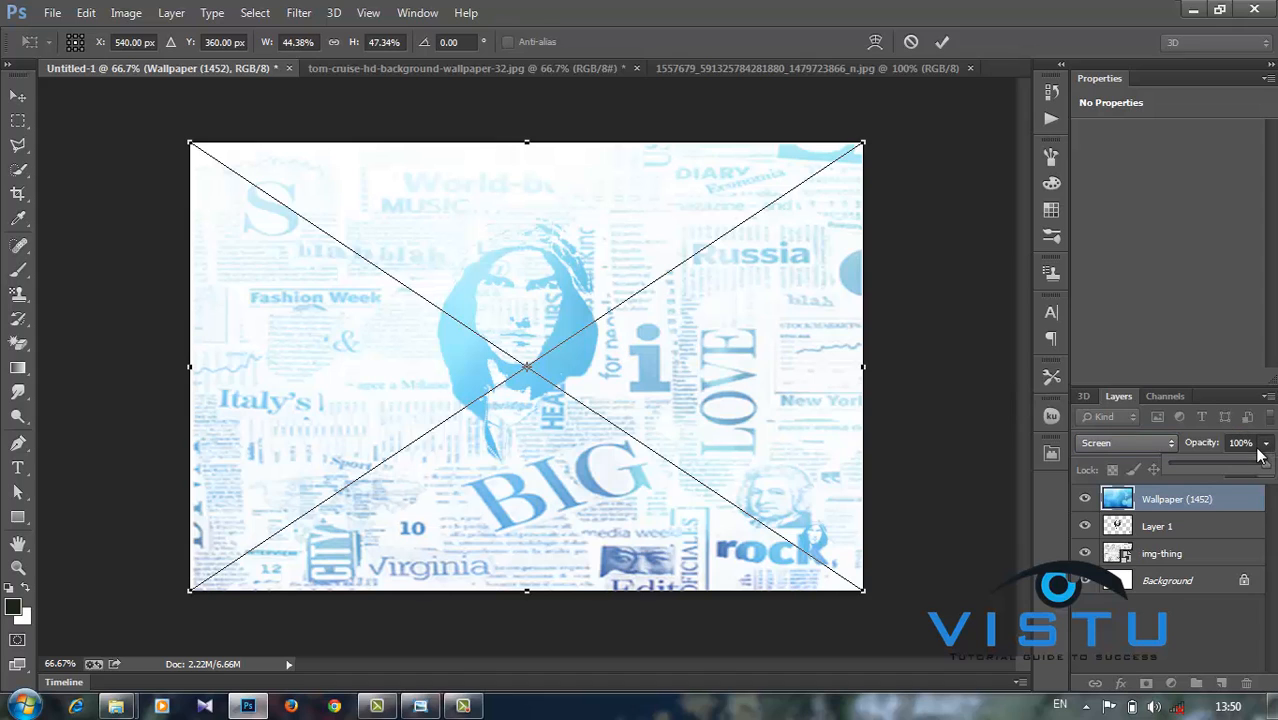
{"action": "mouse_move", "coordinate": [1266, 465]}
{"action": "left_mouse_down"}
{"action": "mouse_move", "coordinate": [1229, 468]}
{"action": "mouse_move", "coordinate": [1248, 480]}
{"action": "left_mouse_up"}
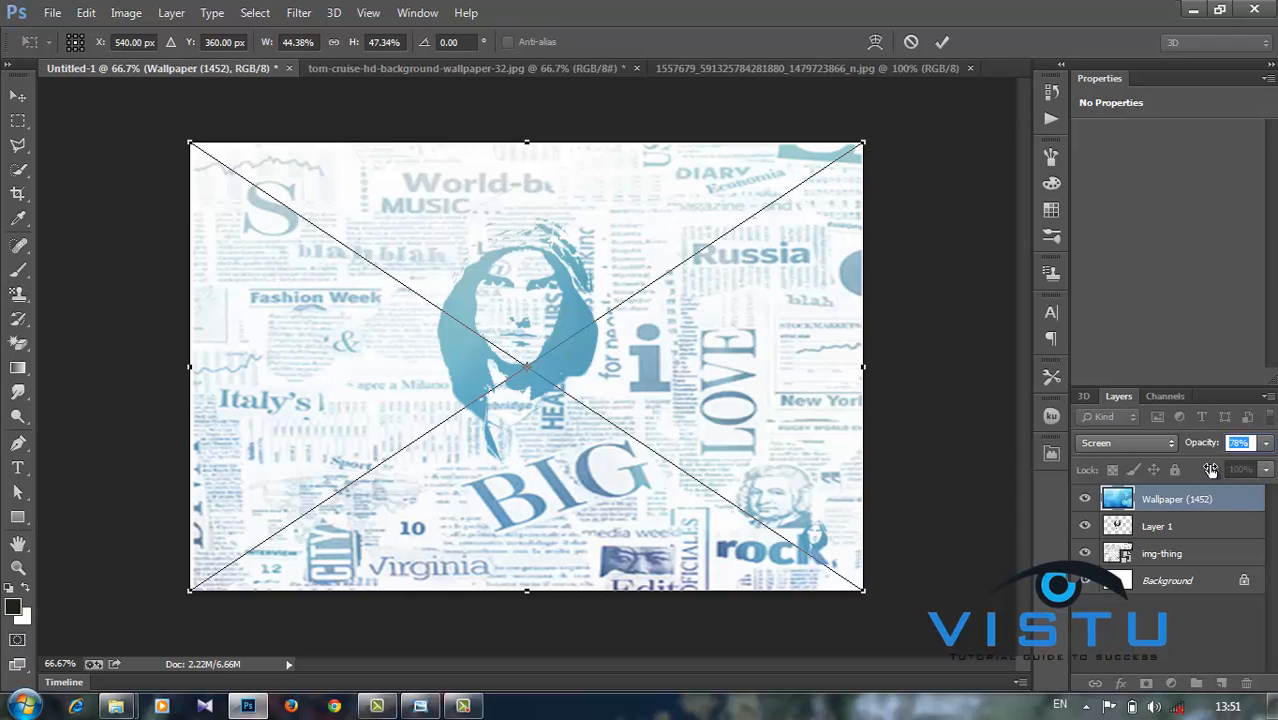
{"action": "key", "text": "Return"}
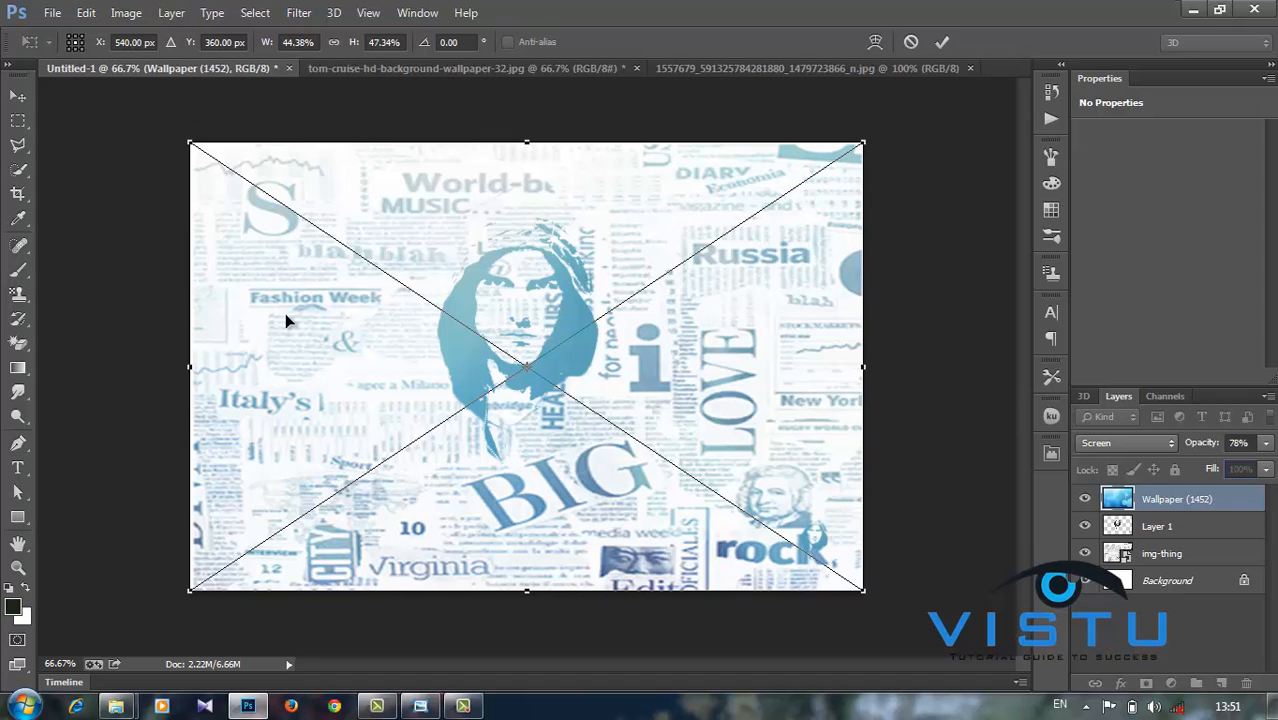
{"action": "key", "text": "b"}
{"action": "key", "text": "Return"}
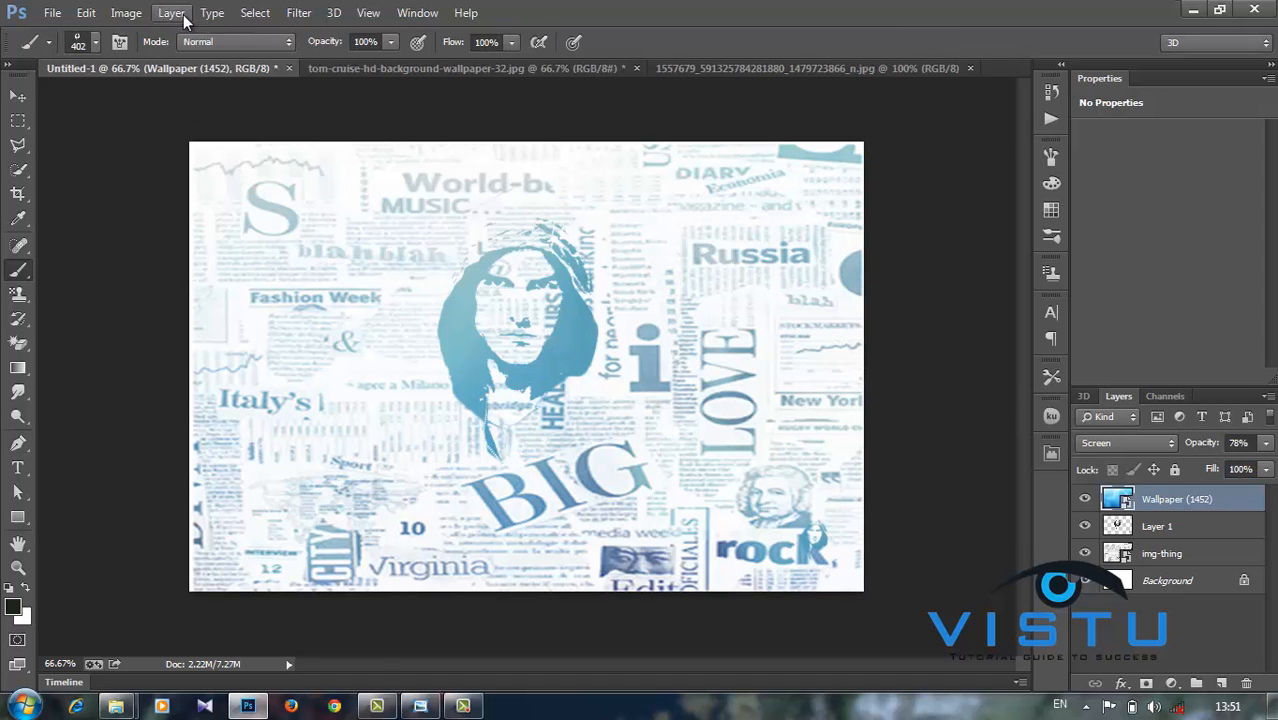
Add a white layer mask to the wallpaper layer and erase the blue tint over the portrait with the Eraser tool
{"action": "left_click", "coordinate": [172, 13]}
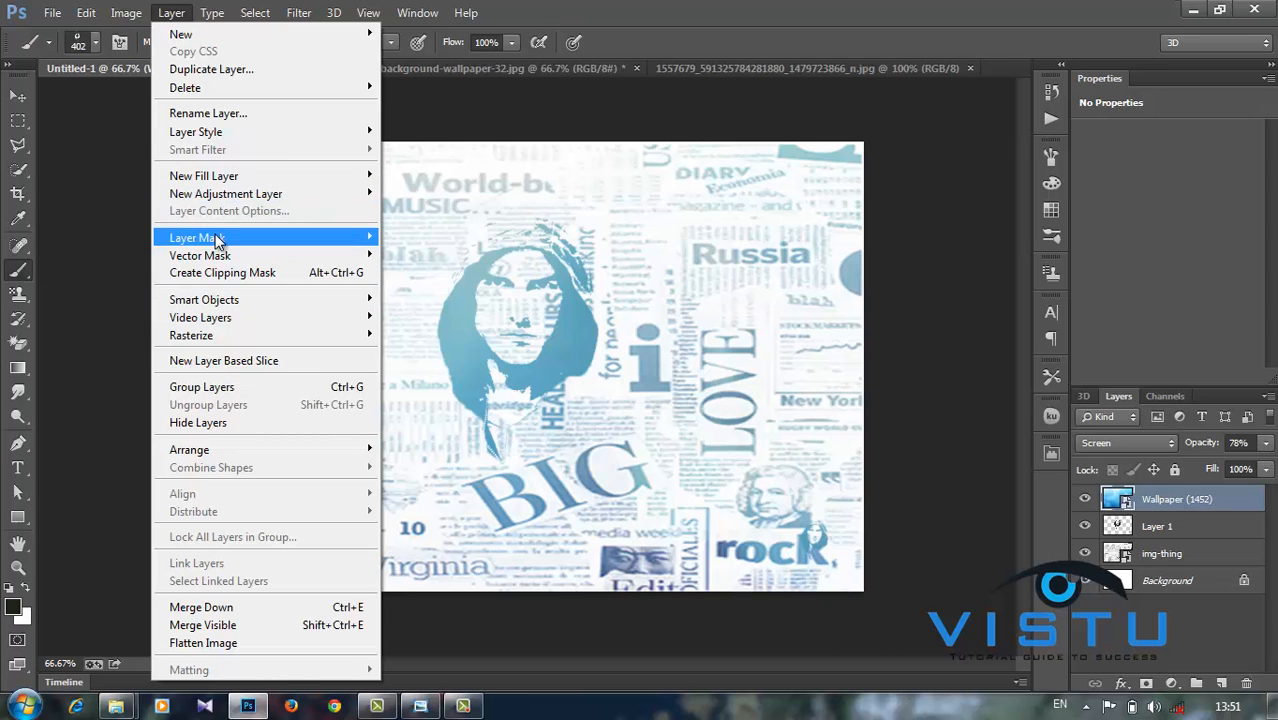
{"action": "mouse_move", "coordinate": [215, 240]}
{"action": "left_click", "coordinate": [425, 238]}
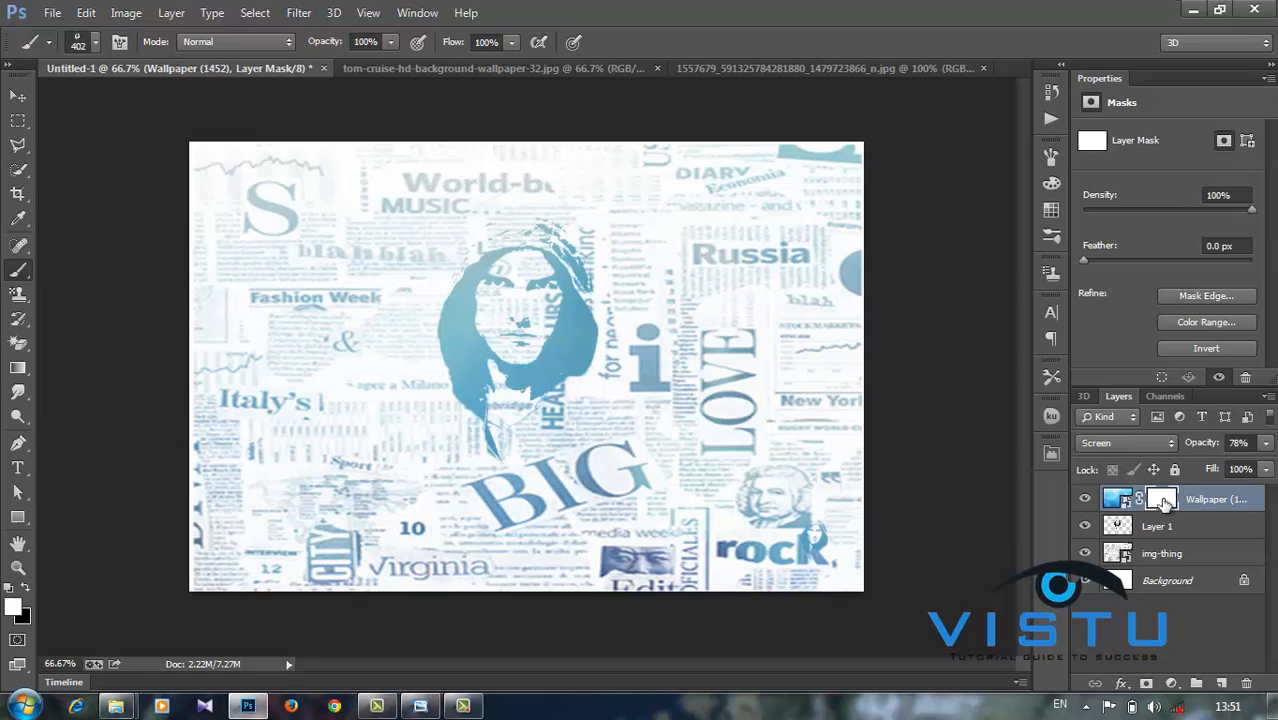
{"action": "left_click", "coordinate": [17, 345]}
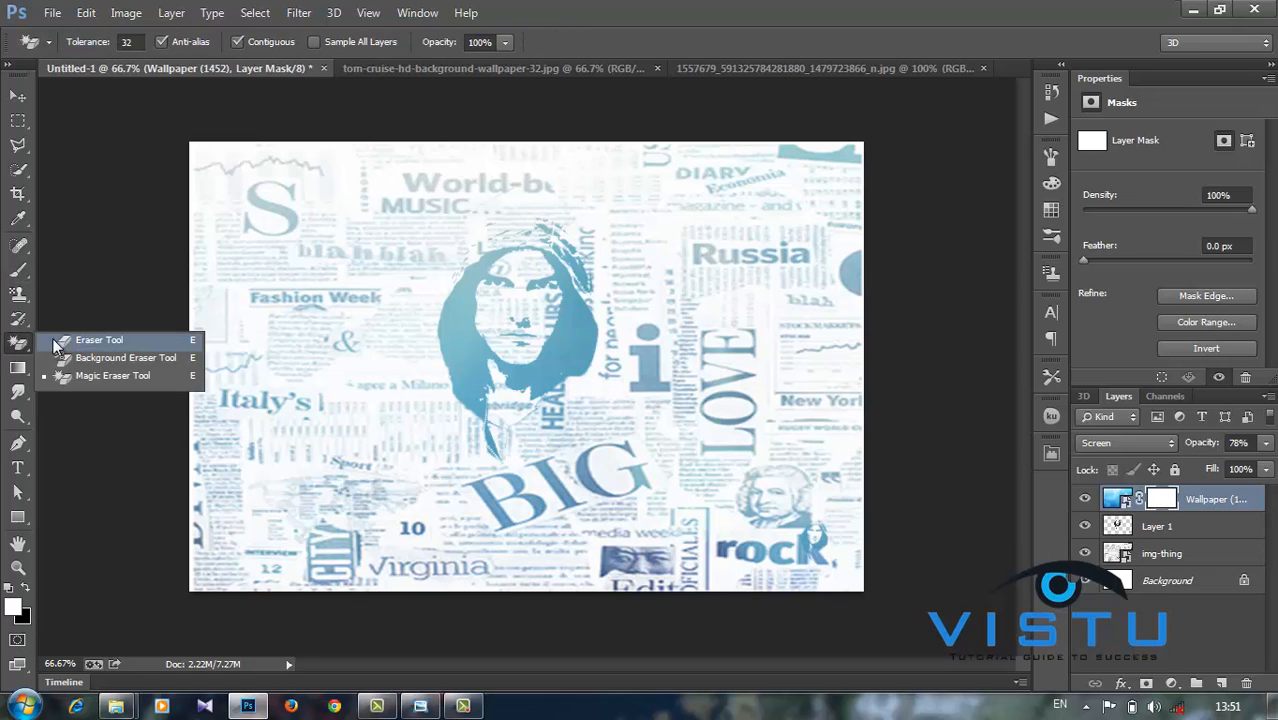
{"action": "left_click", "coordinate": [90, 339]}
{"action": "mouse_move", "coordinate": [467, 306]}
{"action": "left_mouse_down"}
{"action": "mouse_move", "coordinate": [471, 389]}
{"action": "mouse_move", "coordinate": [467, 326]}
{"action": "mouse_move", "coordinate": [489, 262]}
{"action": "mouse_move", "coordinate": [510, 246]}
{"action": "mouse_move", "coordinate": [561, 268]}
{"action": "mouse_move", "coordinate": [575, 317]}
{"action": "mouse_move", "coordinate": [559, 355]}
{"action": "mouse_move", "coordinate": [567, 336]}
{"action": "mouse_move", "coordinate": [523, 341]}
{"action": "mouse_move", "coordinate": [510, 328]}
{"action": "mouse_move", "coordinate": [507, 378]}
{"action": "mouse_move", "coordinate": [510, 343]}
{"action": "mouse_move", "coordinate": [491, 393]}
{"action": "mouse_move", "coordinate": [509, 418]}
{"action": "mouse_move", "coordinate": [566, 366]}
{"action": "mouse_move", "coordinate": [528, 408]}
{"action": "mouse_move", "coordinate": [571, 305]}
{"action": "mouse_move", "coordinate": [566, 253]}
{"action": "mouse_move", "coordinate": [537, 230]}
{"action": "mouse_move", "coordinate": [501, 229]}
{"action": "mouse_move", "coordinate": [454, 291]}
{"action": "mouse_move", "coordinate": [486, 402]}
{"action": "mouse_move", "coordinate": [514, 424]}
{"action": "mouse_move", "coordinate": [563, 370]}
{"action": "mouse_move", "coordinate": [512, 449]}
{"action": "left_mouse_up"}
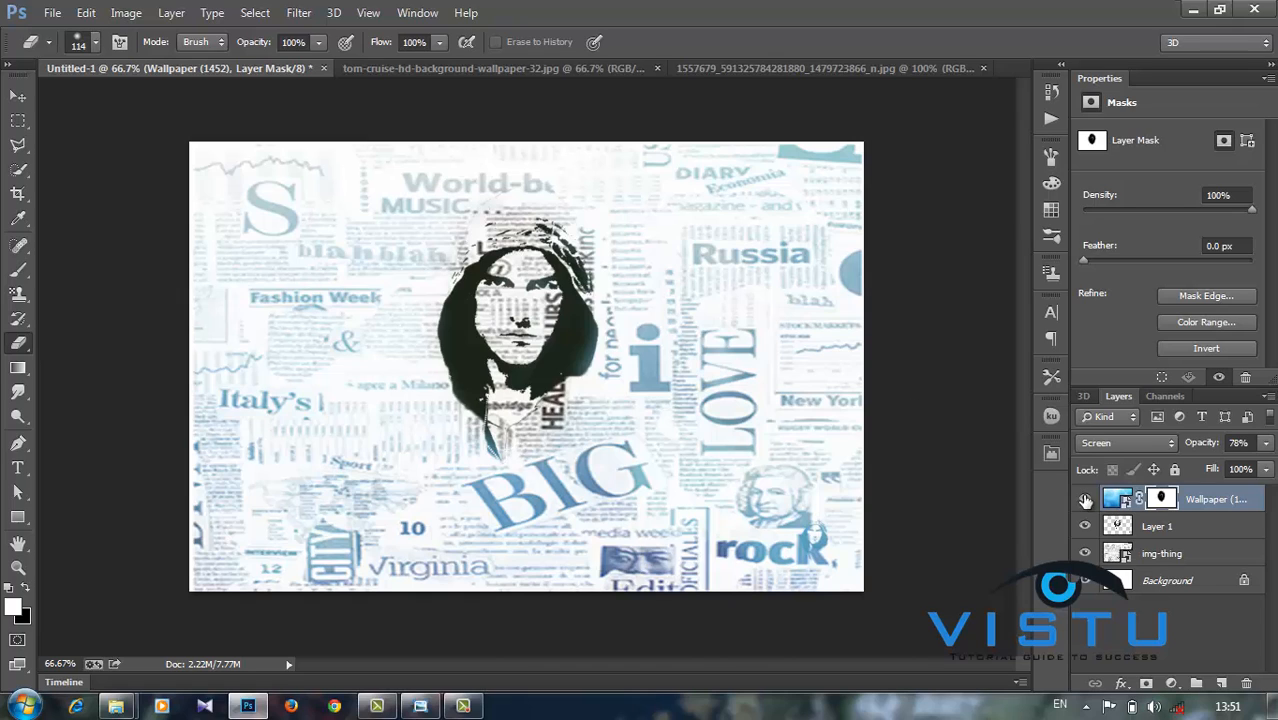
Rasterize the img-thing newspaper layer and erase its texture over the portrait's face and neck
{"action": "left_click", "coordinate": [1153, 558]}
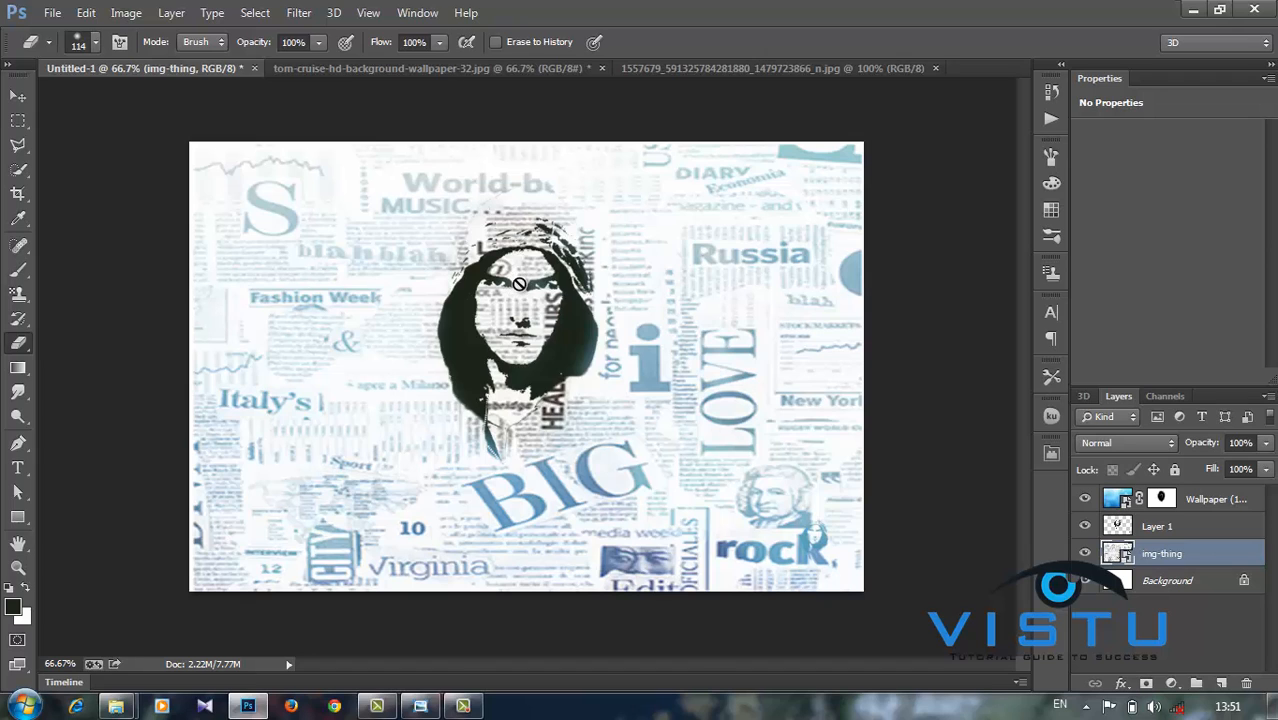
{"action": "left_click", "coordinate": [515, 295]}
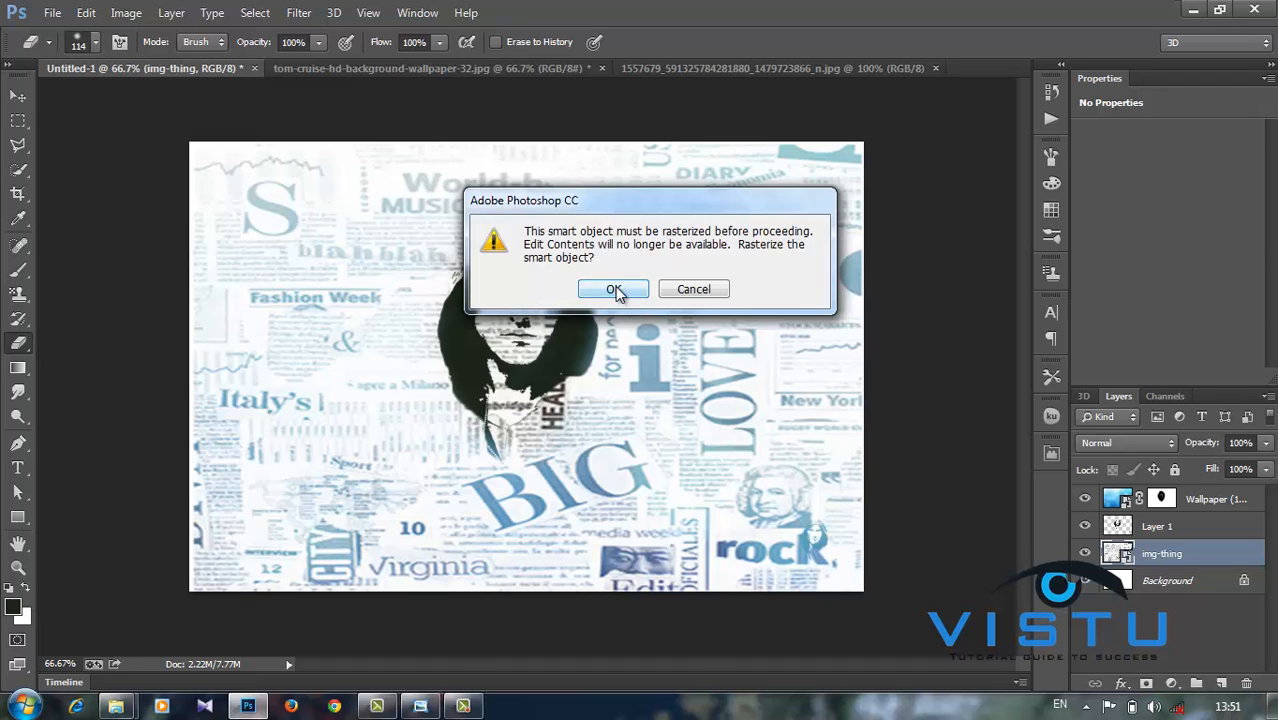
{"action": "left_click", "coordinate": [616, 289]}
{"action": "mouse_move", "coordinate": [518, 300]}
{"action": "left_mouse_down"}
{"action": "mouse_move", "coordinate": [518, 336]}
{"action": "mouse_move", "coordinate": [518, 276]}
{"action": "mouse_move", "coordinate": [503, 272]}
{"action": "mouse_move", "coordinate": [504, 331]}
{"action": "mouse_move", "coordinate": [493, 286]}
{"action": "mouse_move", "coordinate": [506, 389]}
{"action": "mouse_move", "coordinate": [558, 302]}
{"action": "mouse_move", "coordinate": [507, 387]}
{"action": "left_mouse_up"}
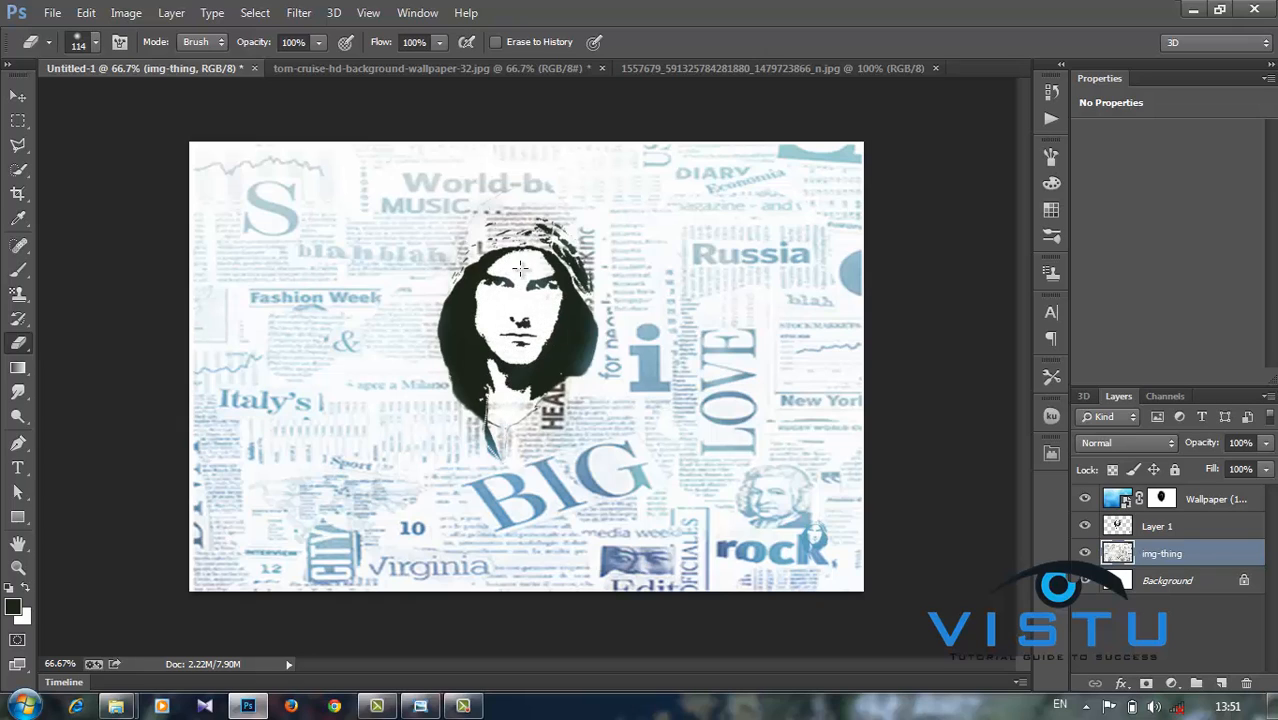
Try erasing the newspaper texture over the forehead and hood, and undo those strokes
{"action": "mouse_move", "coordinate": [520, 268]}
{"action": "left_mouse_down"}
{"action": "mouse_move", "coordinate": [546, 298]}
{"action": "mouse_move", "coordinate": [548, 232]}
{"action": "mouse_move", "coordinate": [466, 262]}
{"action": "mouse_move", "coordinate": [498, 214]}
{"action": "mouse_move", "coordinate": [558, 247]}
{"action": "left_mouse_up"}
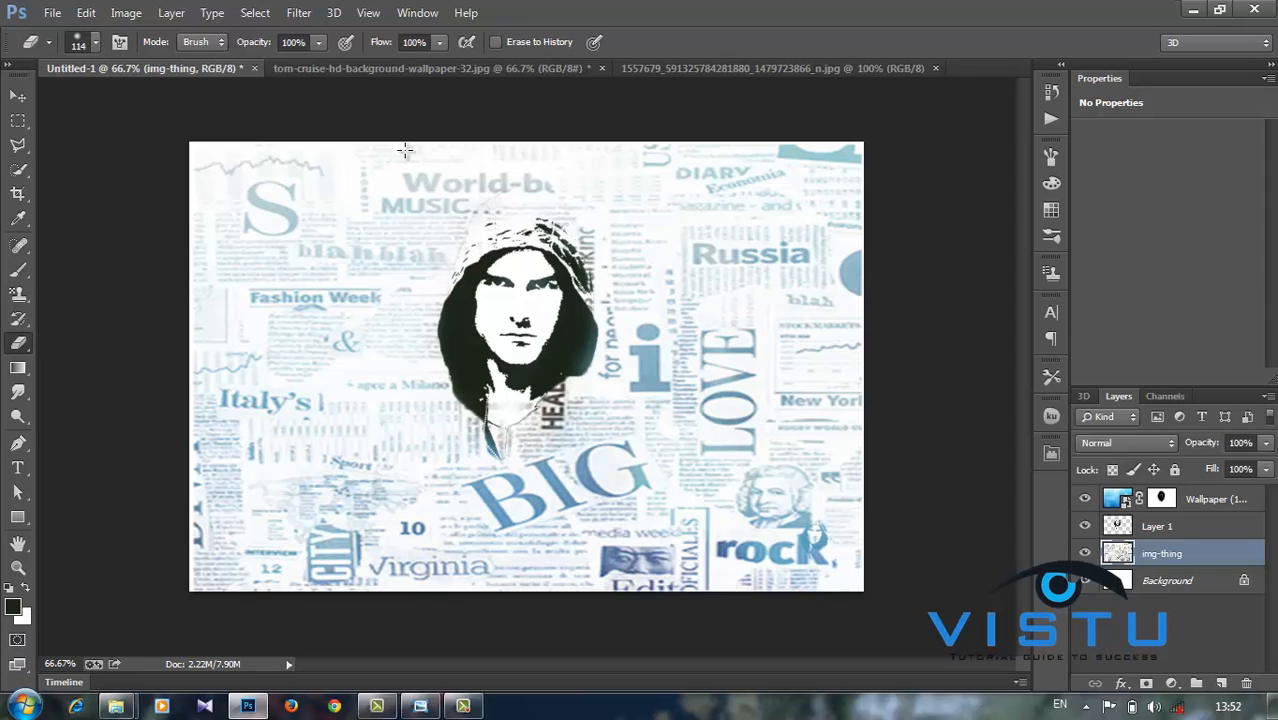
{"action": "key", "text": "ctrl+alt+z"}
{"action": "key", "text": "ctrl+alt+z"}
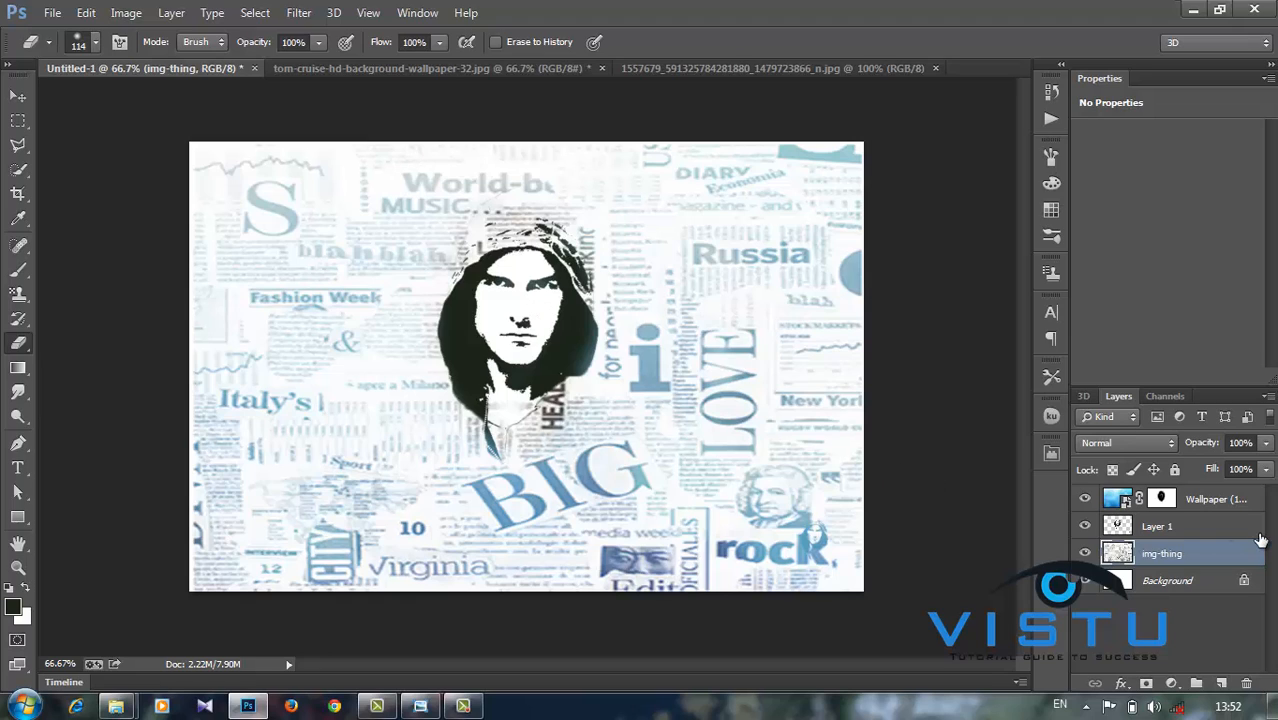
Create a new layer above the wallpaper layer and fill it with the current foreground color using the Paint Bucket
{"action": "left_click", "coordinate": [1176, 627]}
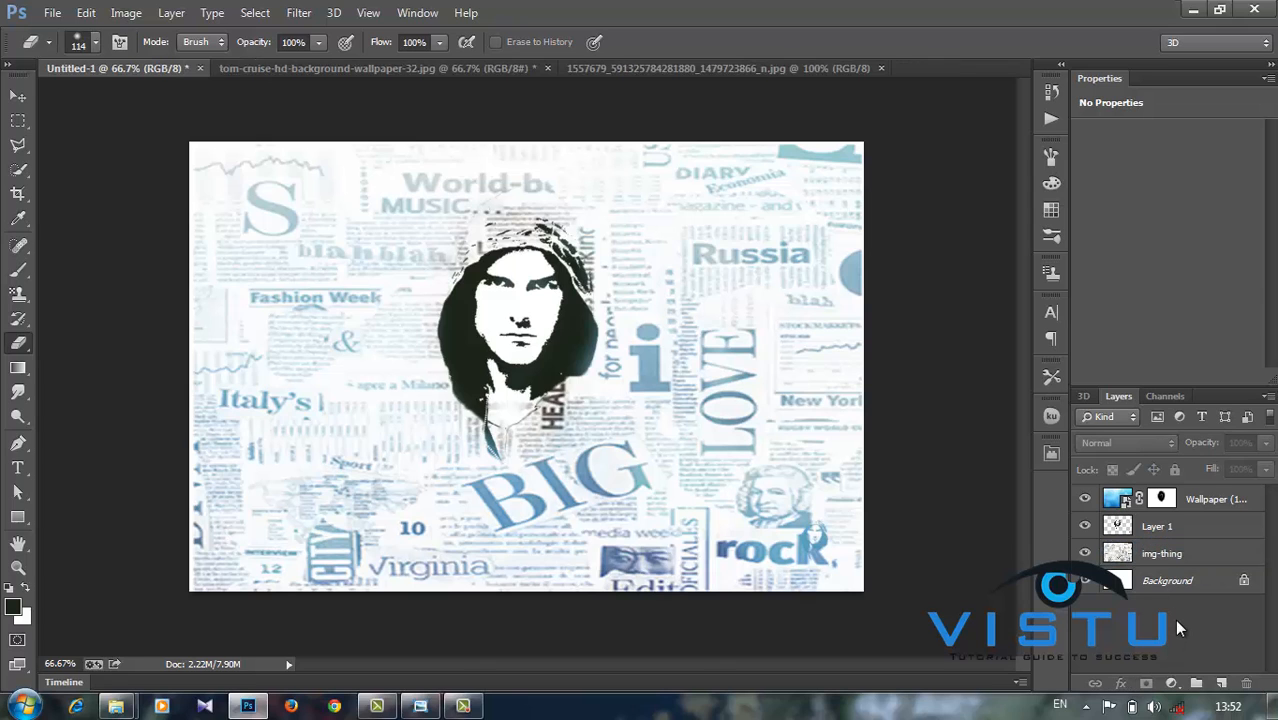
{"action": "left_click", "coordinate": [301, 16]}
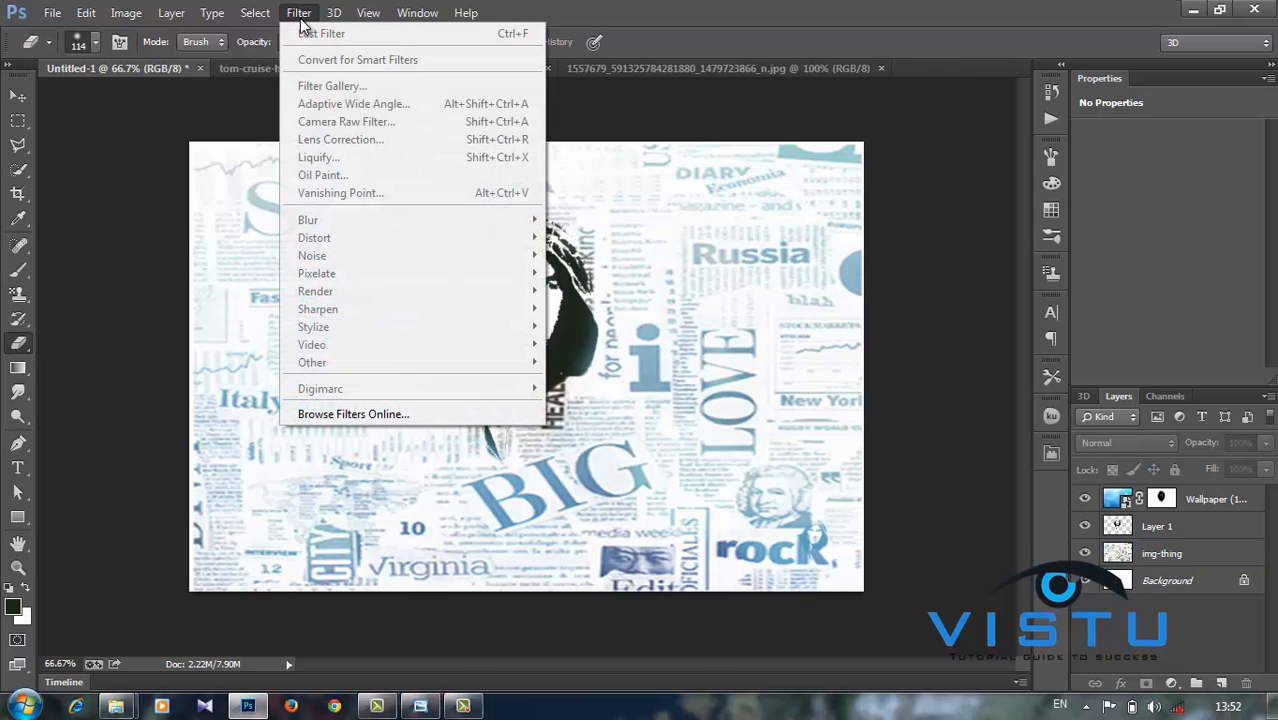
{"action": "left_click", "coordinate": [1167, 620]}
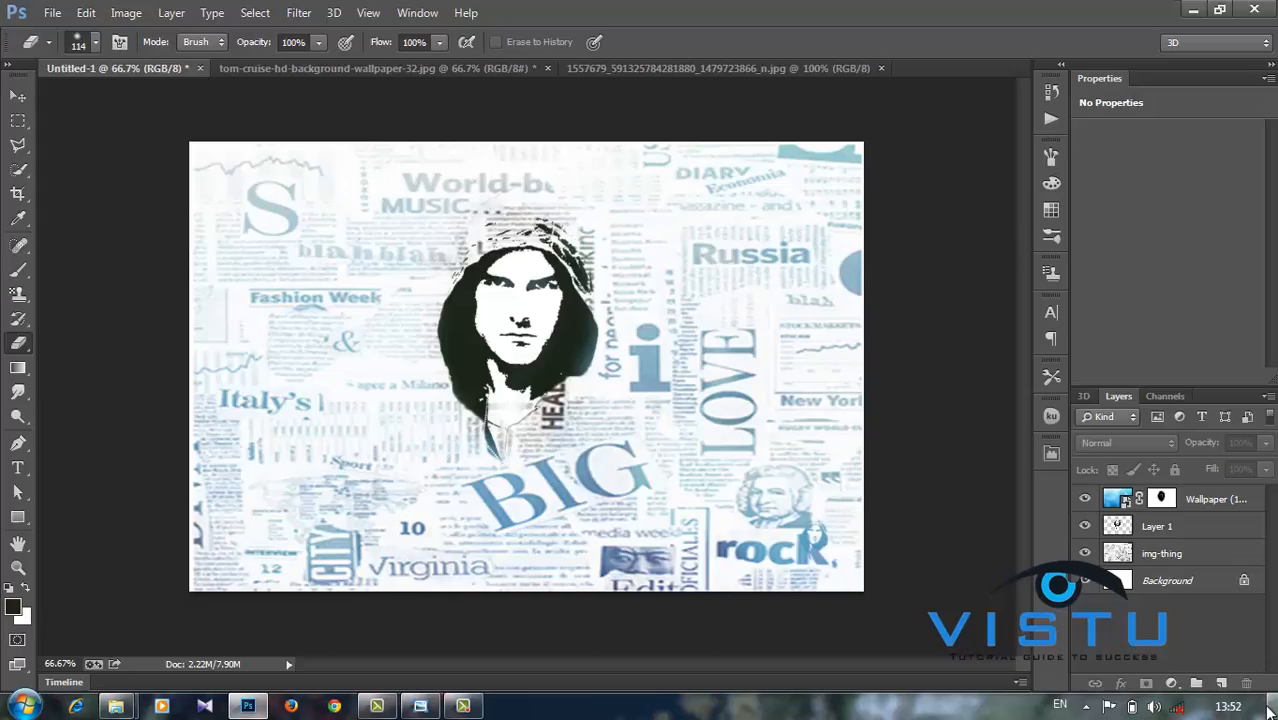
{"action": "left_click", "coordinate": [1221, 683]}
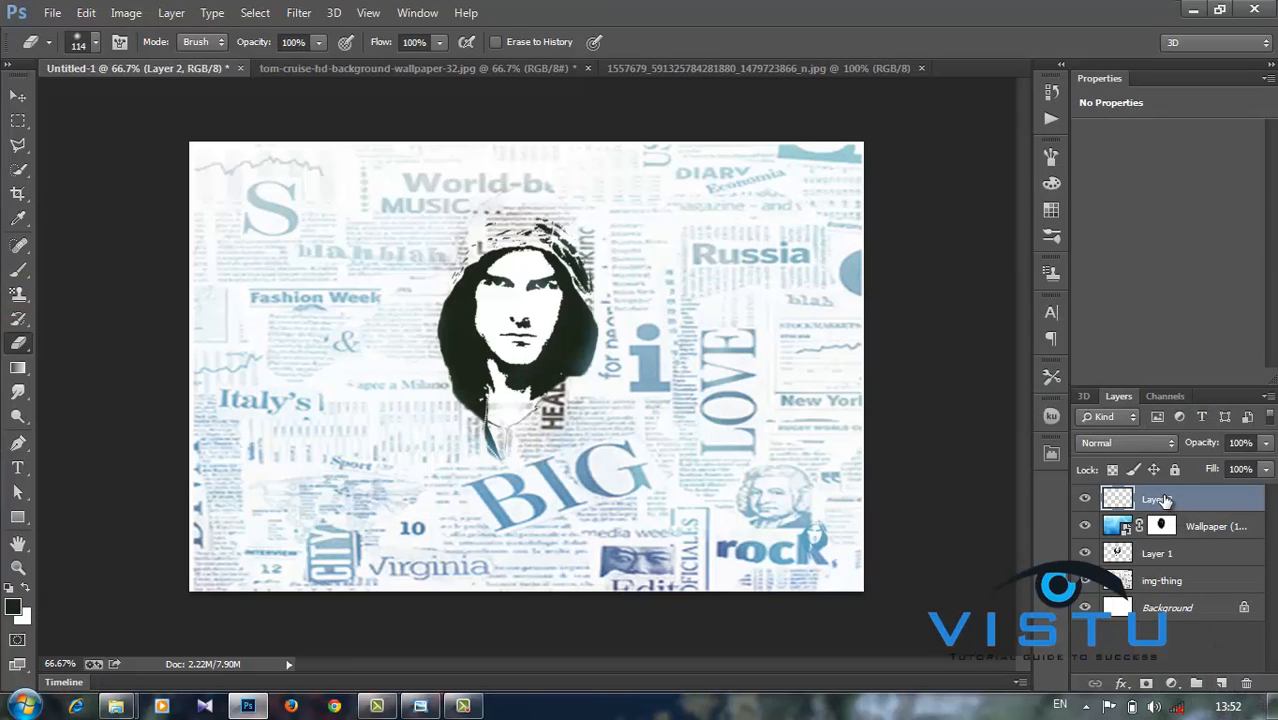
{"action": "left_click", "coordinate": [19, 320]}
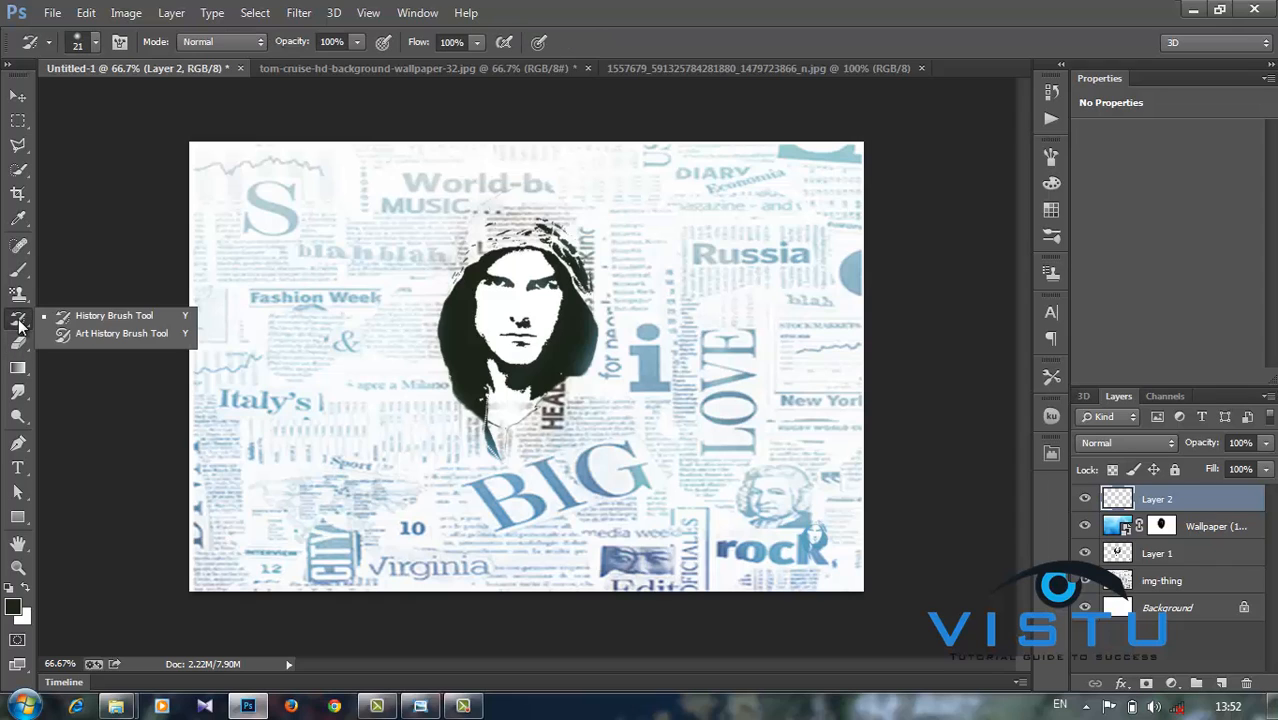
{"action": "left_click", "coordinate": [18, 270]}
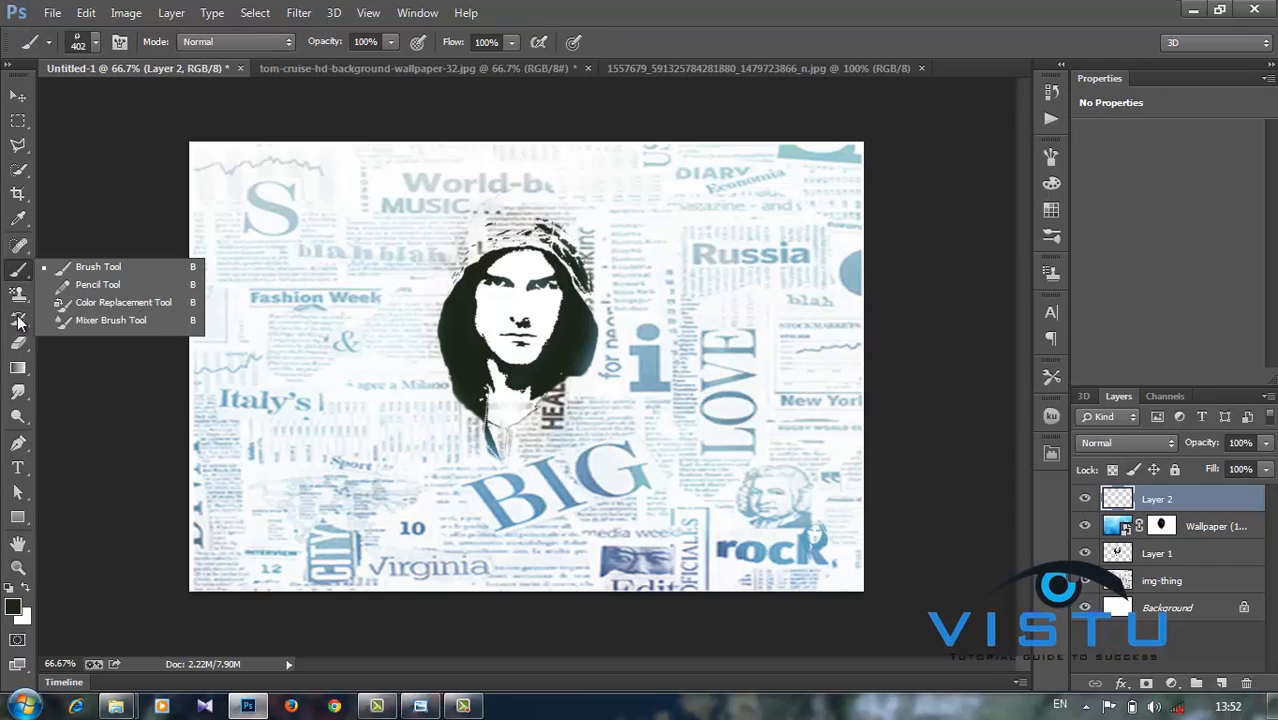
{"action": "left_click", "coordinate": [25, 372]}
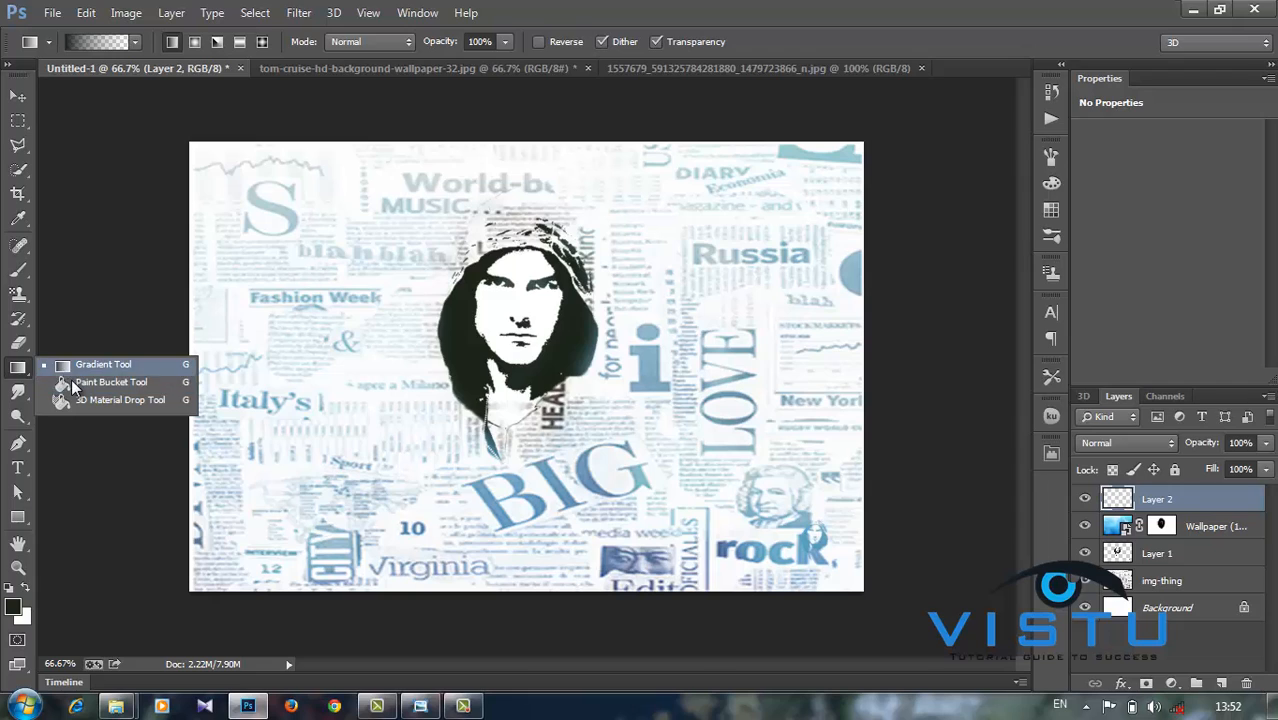
{"action": "left_click", "coordinate": [71, 382]}
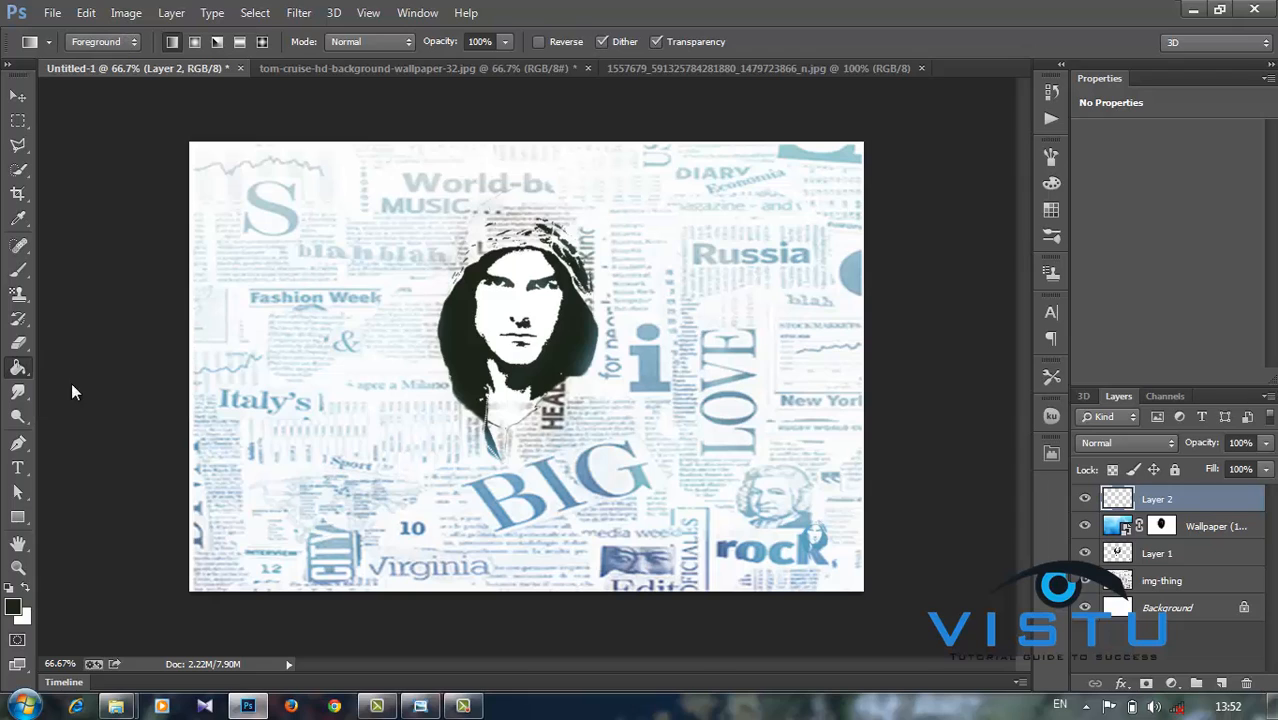
{"action": "left_click", "coordinate": [332, 338]}
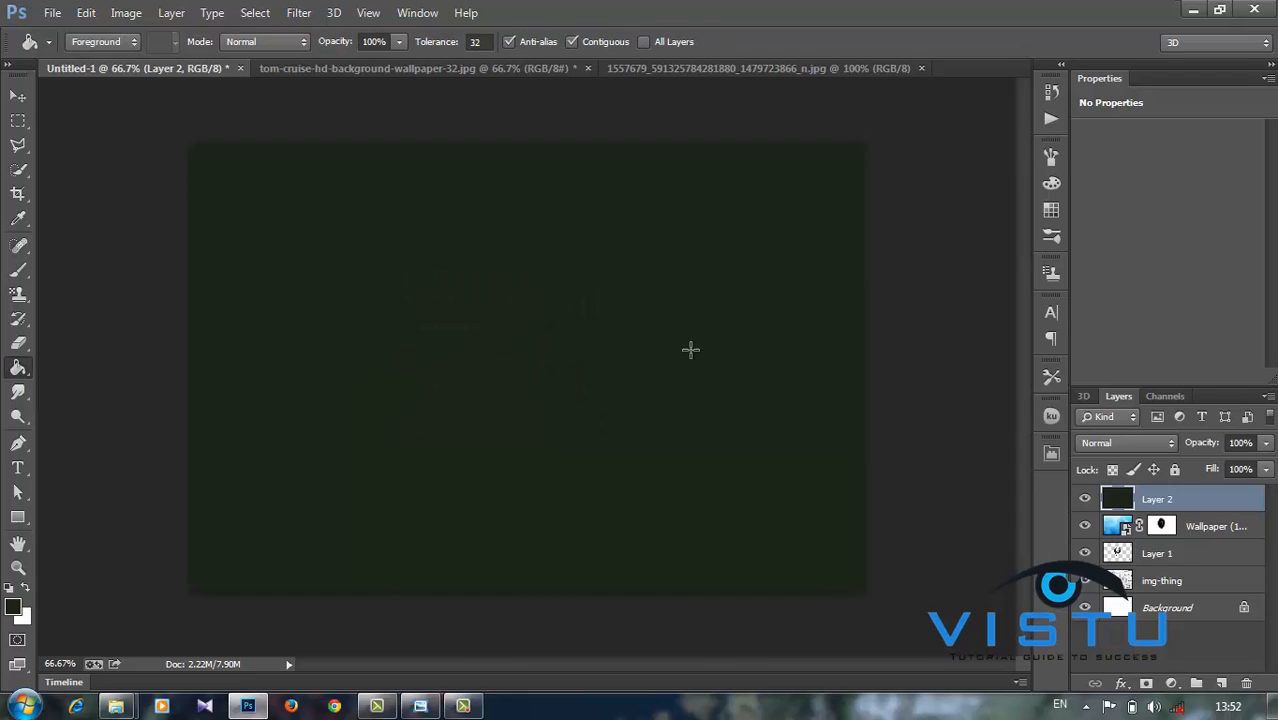
Set the foreground color to black (#000000) and refill Layer 2 with it
{"action": "left_click", "coordinate": [13, 606]}
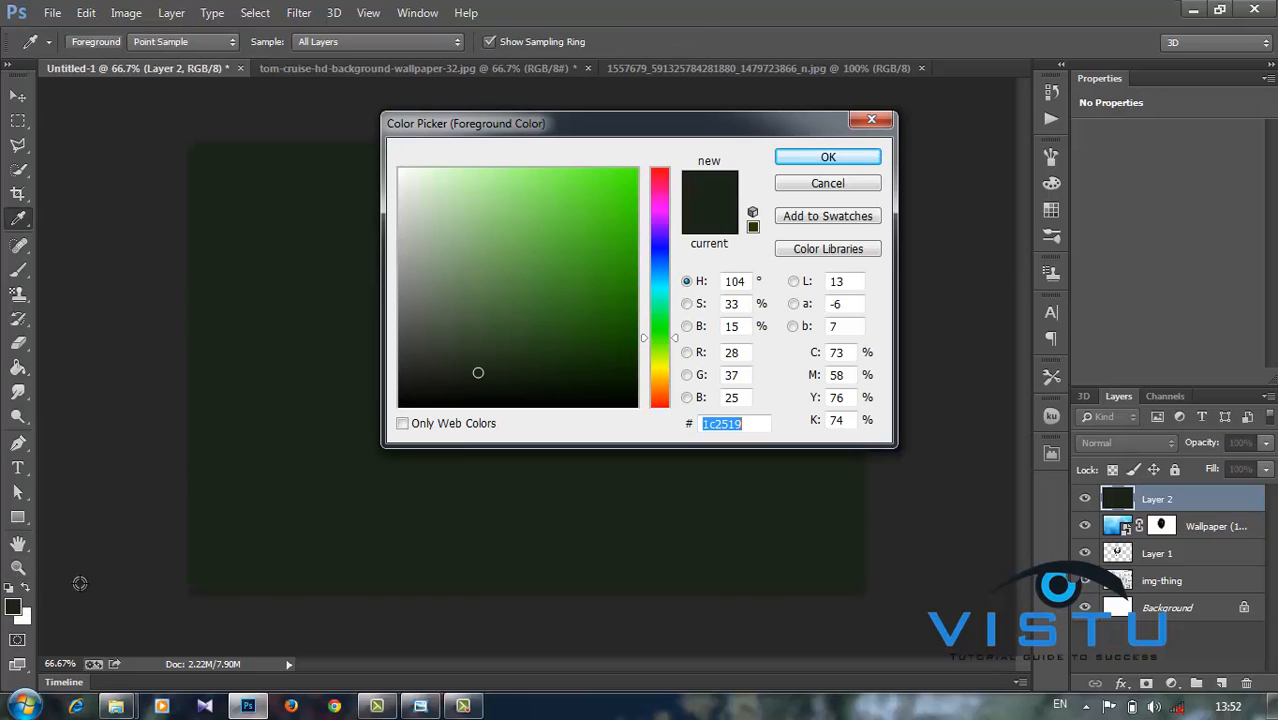
{"action": "left_click", "coordinate": [367, 430]}
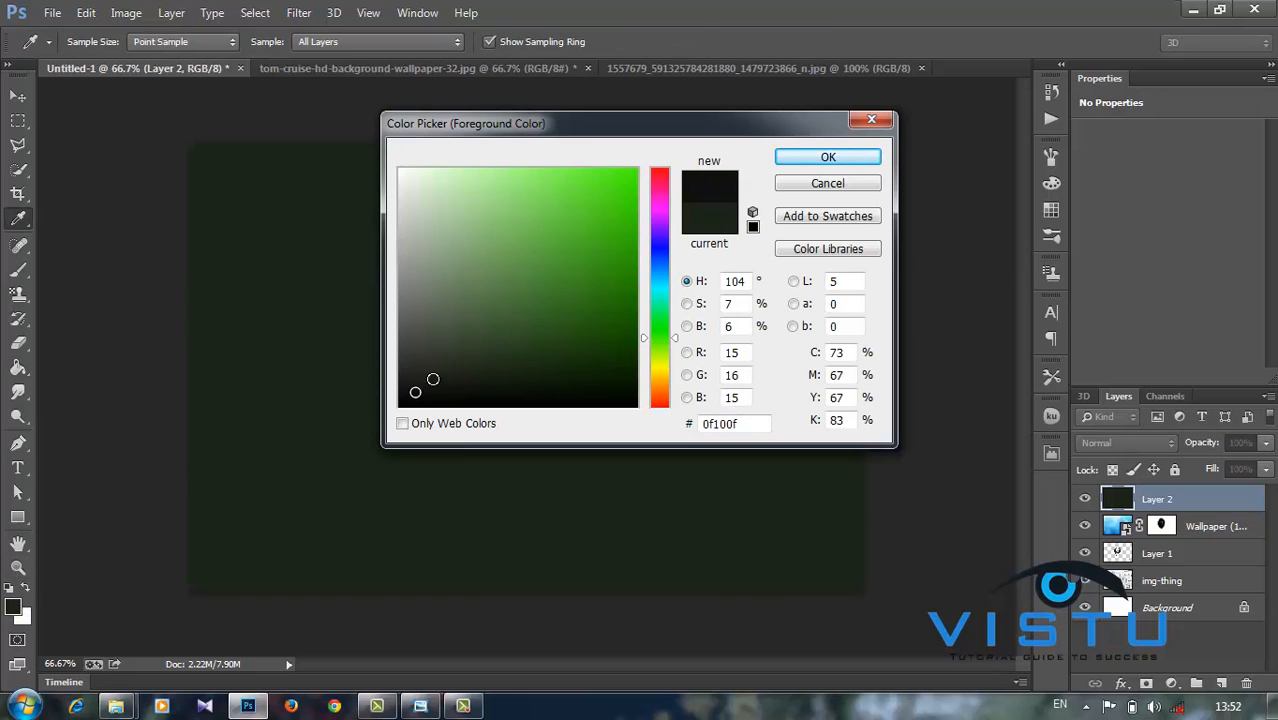
{"action": "left_click_drag", "start_coordinate": [413, 396], "coordinate": [381, 420]}
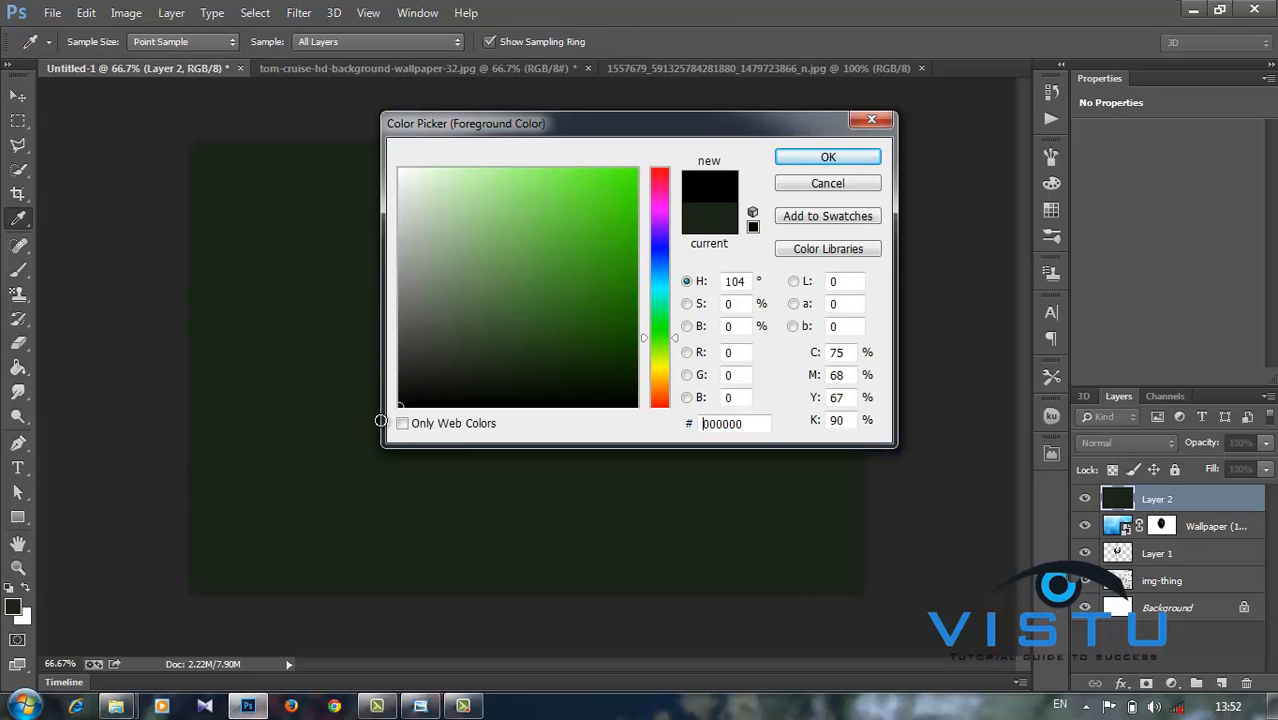
{"action": "left_click", "coordinate": [816, 157]}
{"action": "key", "text": "g"}
{"action": "left_click", "coordinate": [486, 394]}
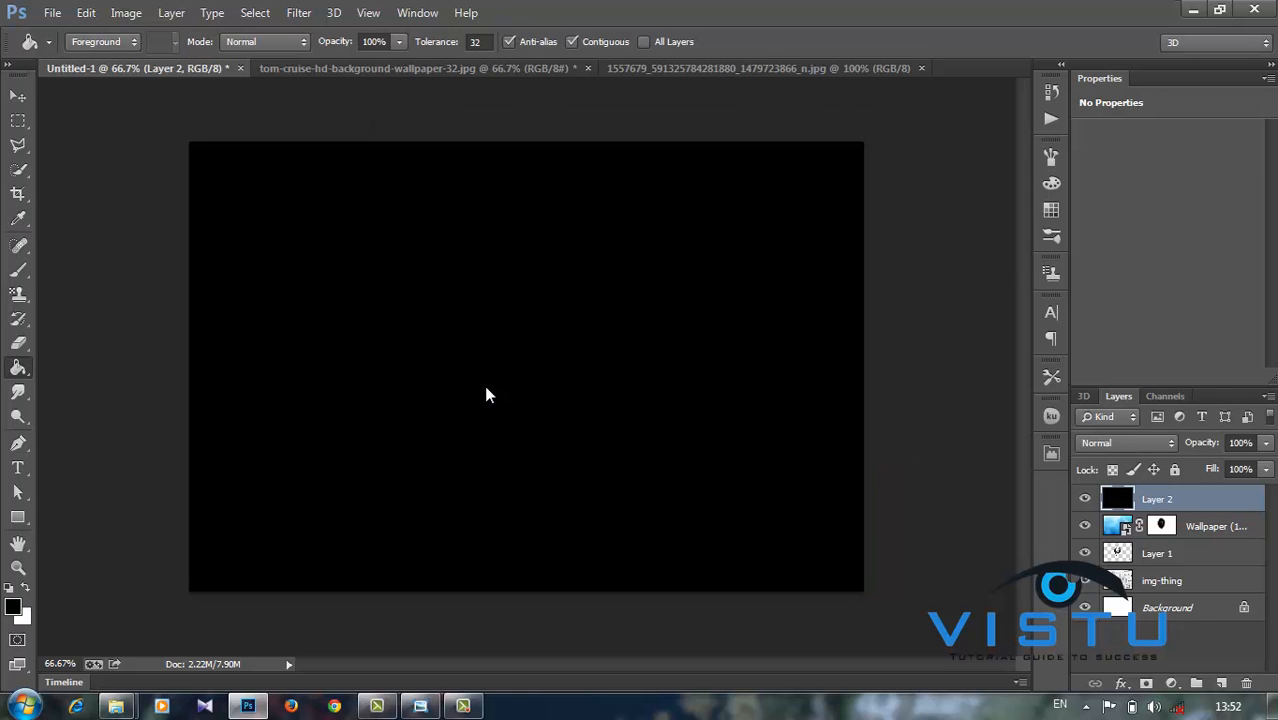
Render a 50-300mm Zoom lens flare at 141% brightness in the upper-right area of the black layer
{"action": "left_click", "coordinate": [298, 13]}
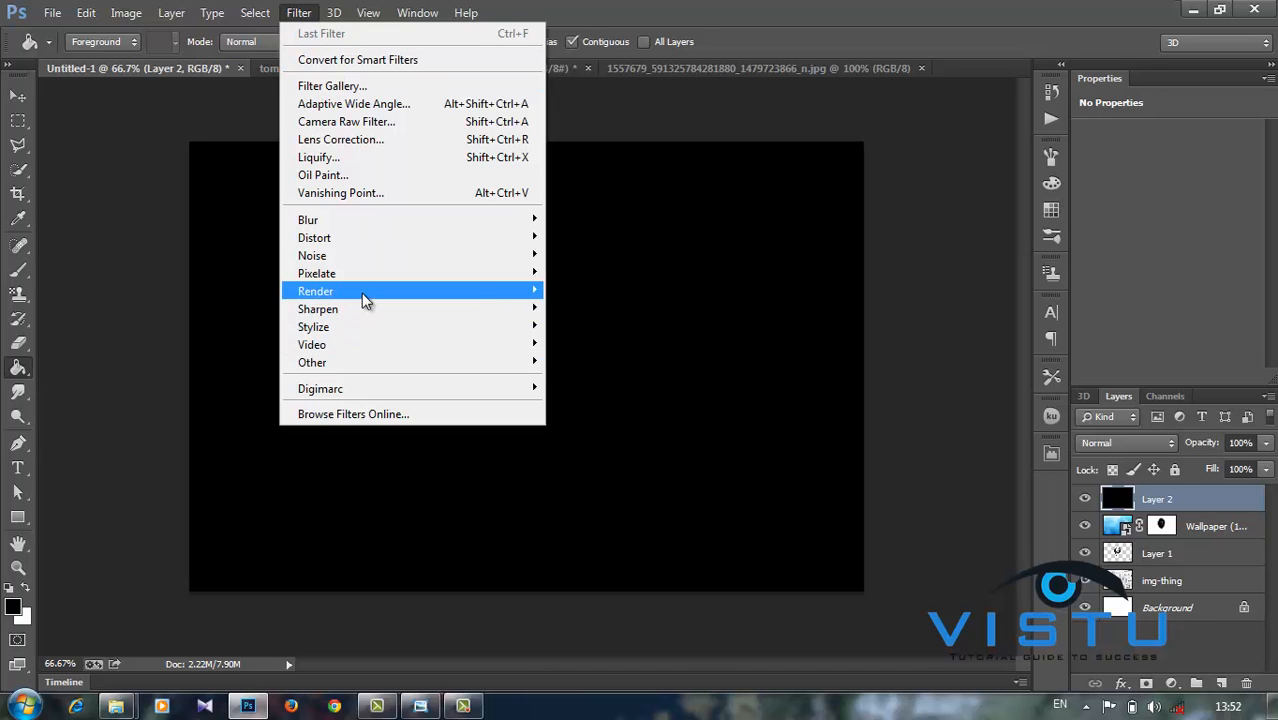
{"action": "mouse_move", "coordinate": [361, 293]}
{"action": "left_click", "coordinate": [589, 344]}
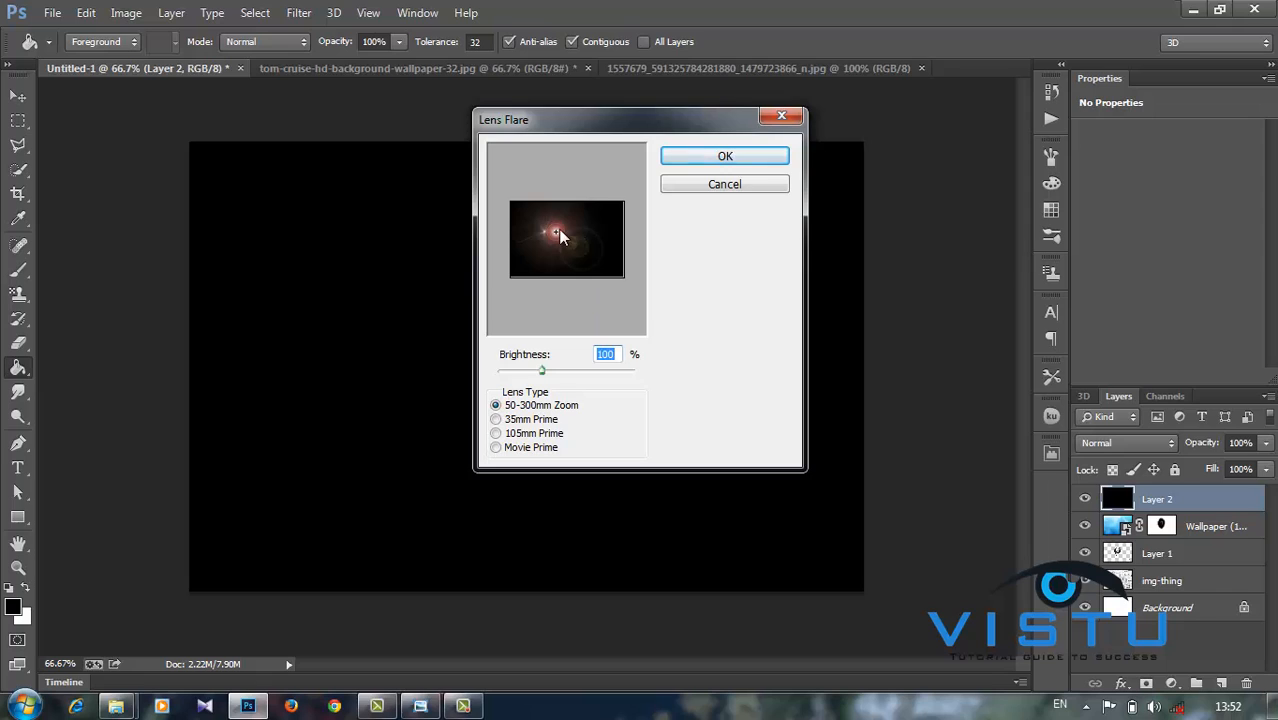
{"action": "left_click_drag", "start_coordinate": [558, 232], "coordinate": [588, 221]}
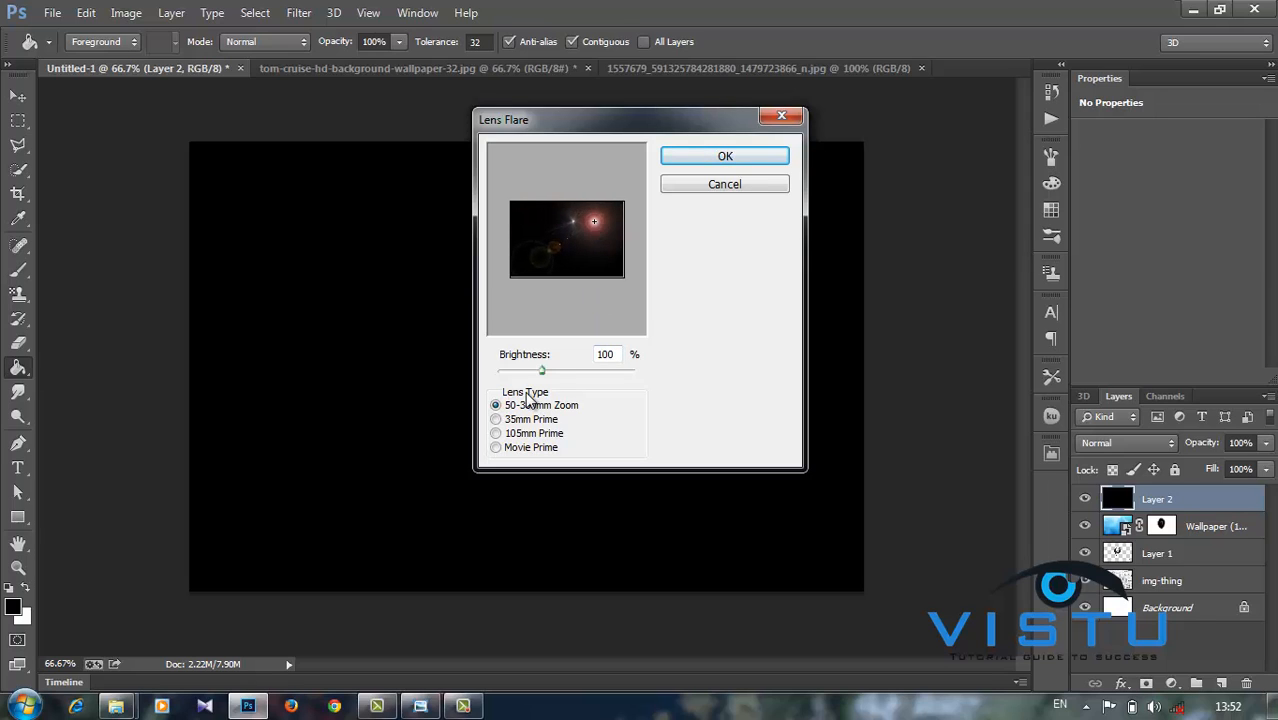
{"action": "left_click_drag", "start_coordinate": [542, 372], "coordinate": [564, 372]}
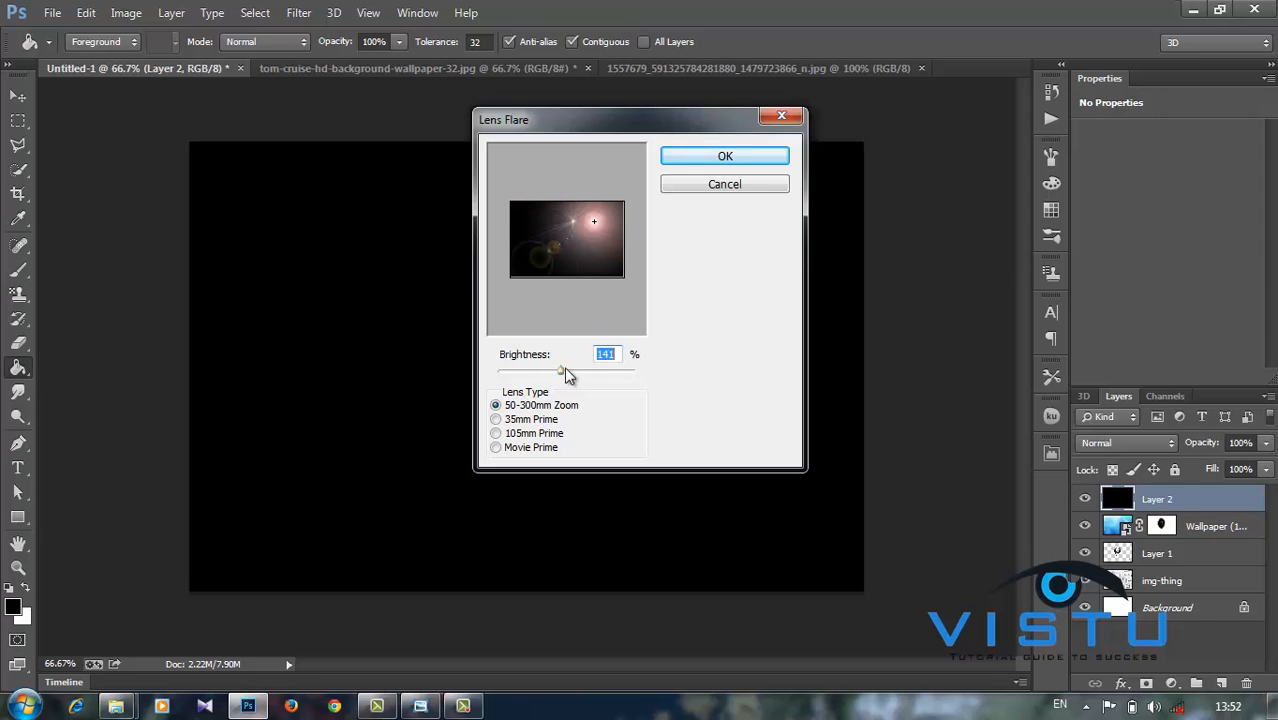
{"action": "left_click", "coordinate": [722, 154]}
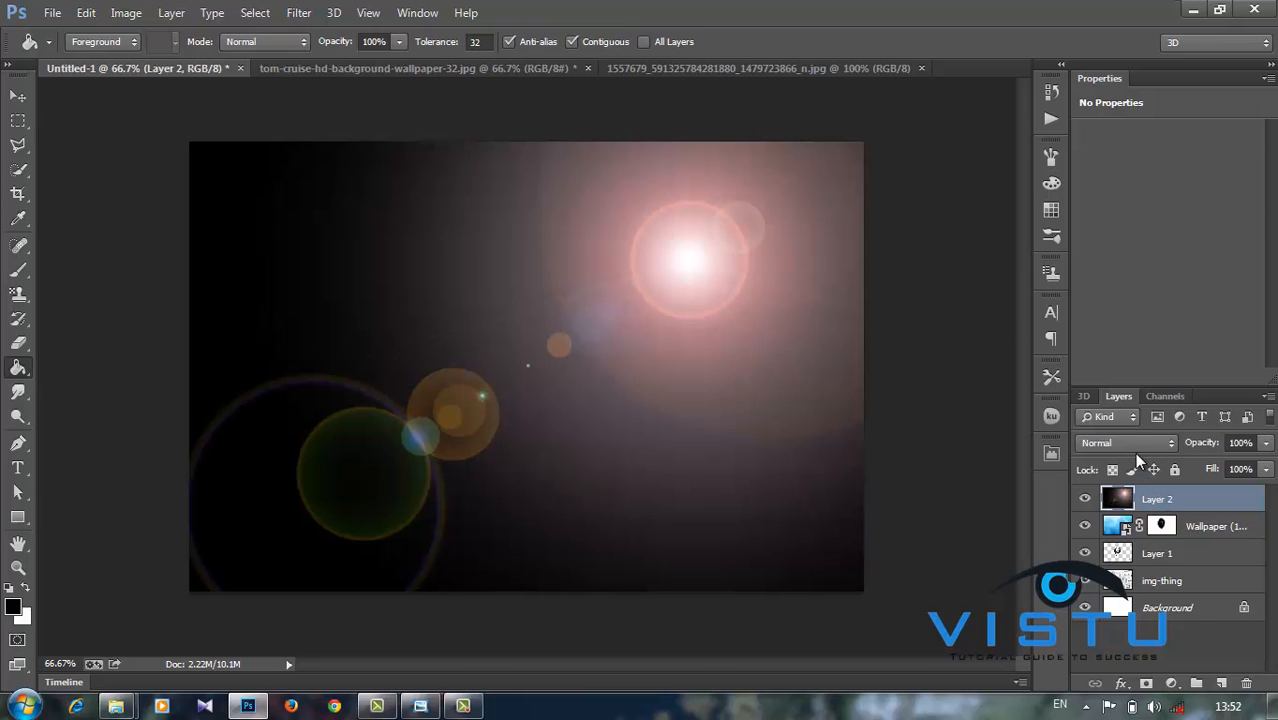
Set the lens flare layer's blend mode to Screen and add a Reveal All layer mask to it
{"action": "left_click", "coordinate": [1134, 448]}
{"action": "left_click", "coordinate": [1093, 159]}
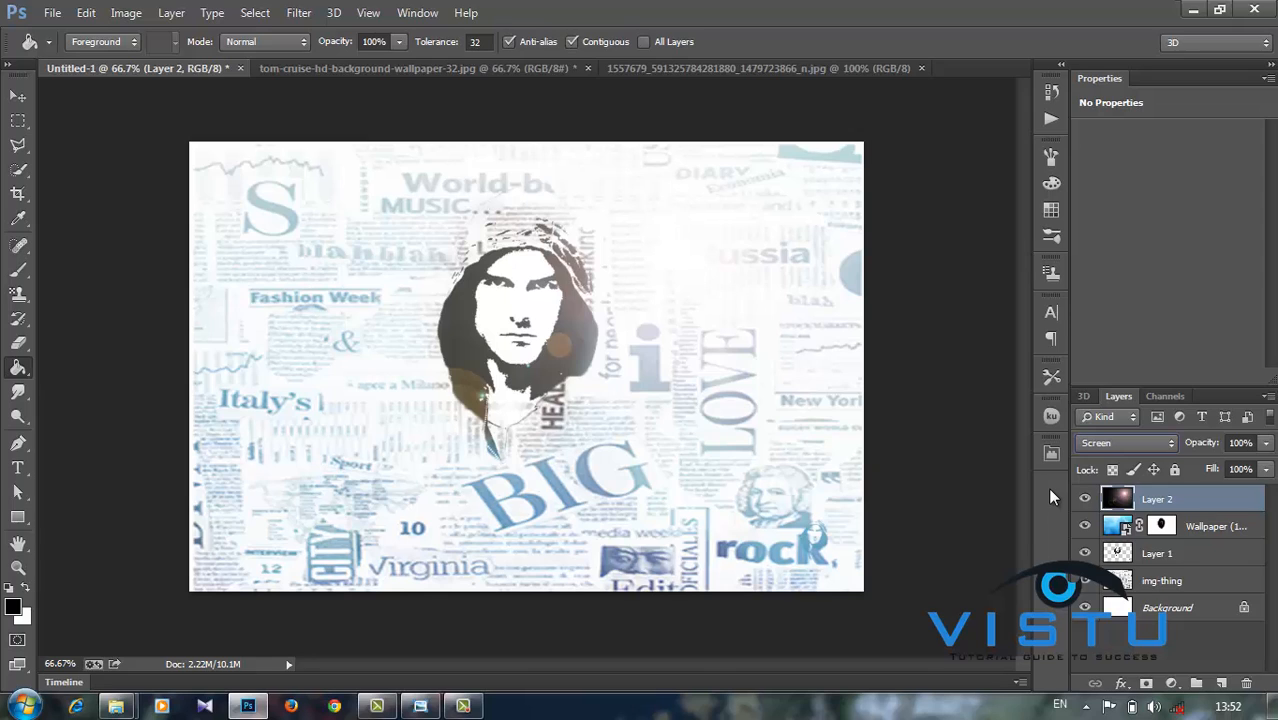
{"action": "left_click", "coordinate": [169, 12]}
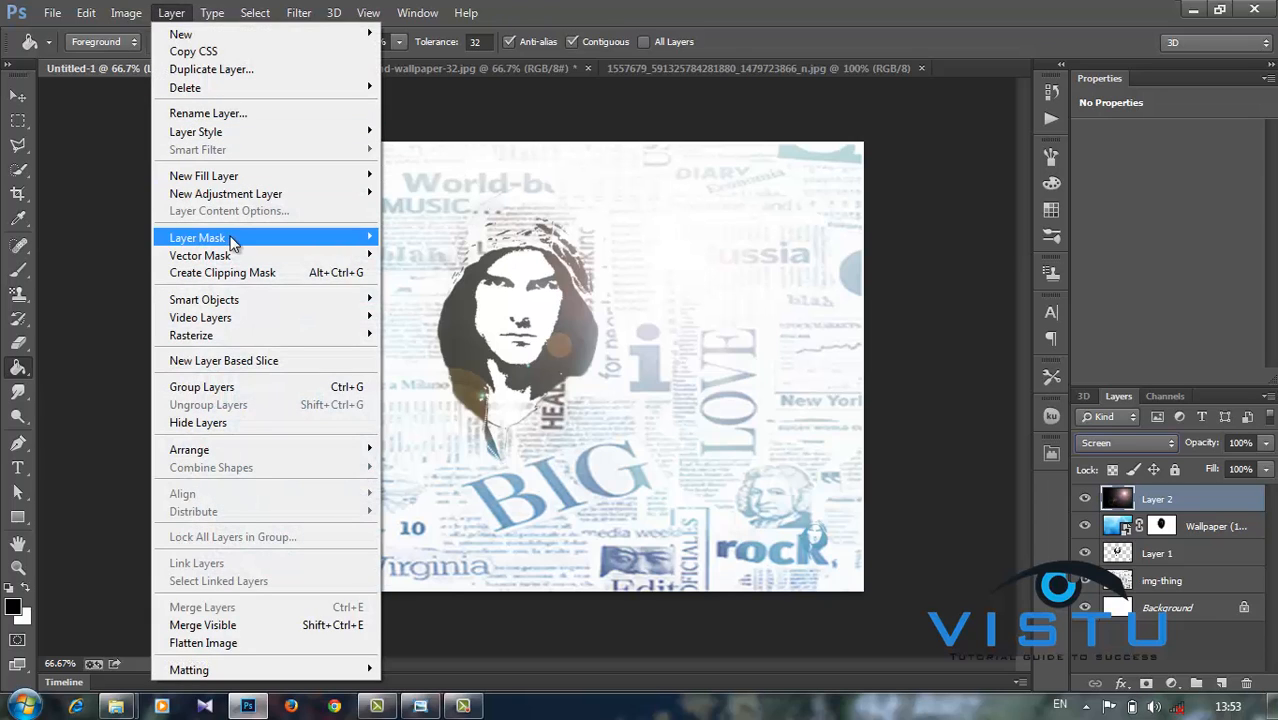
{"action": "mouse_move", "coordinate": [308, 240]}
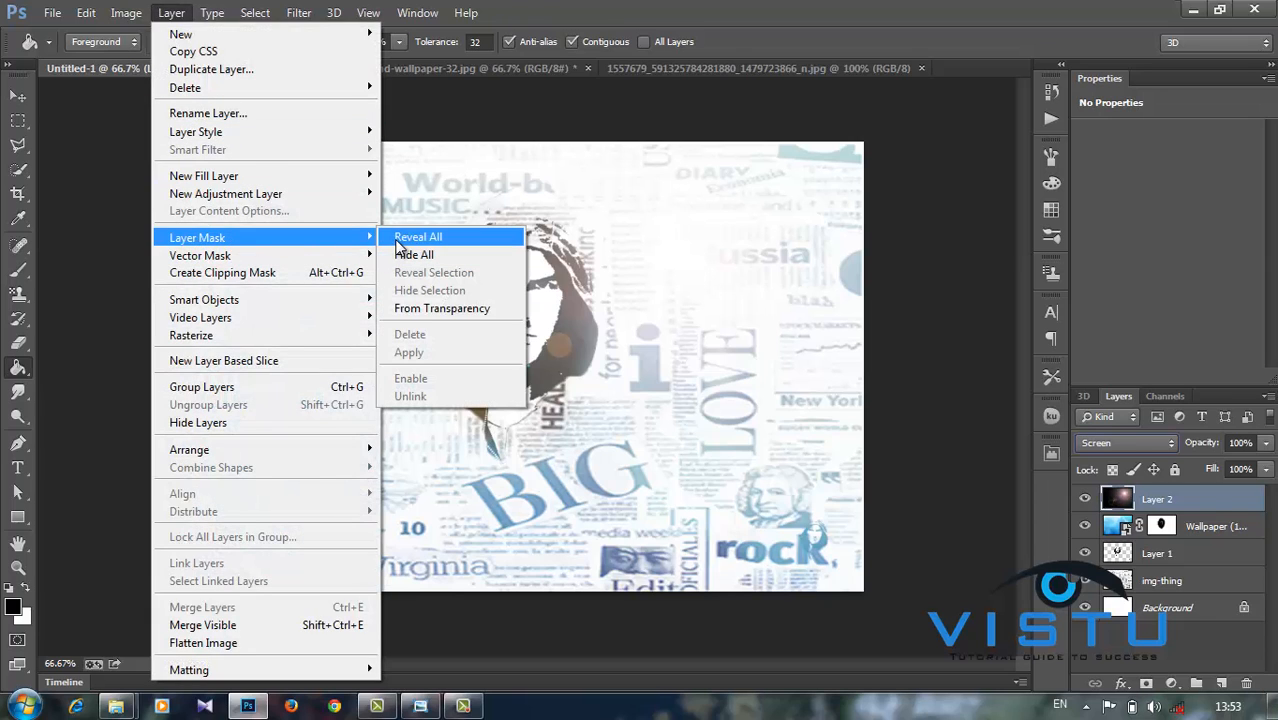
{"action": "left_click", "coordinate": [400, 240]}
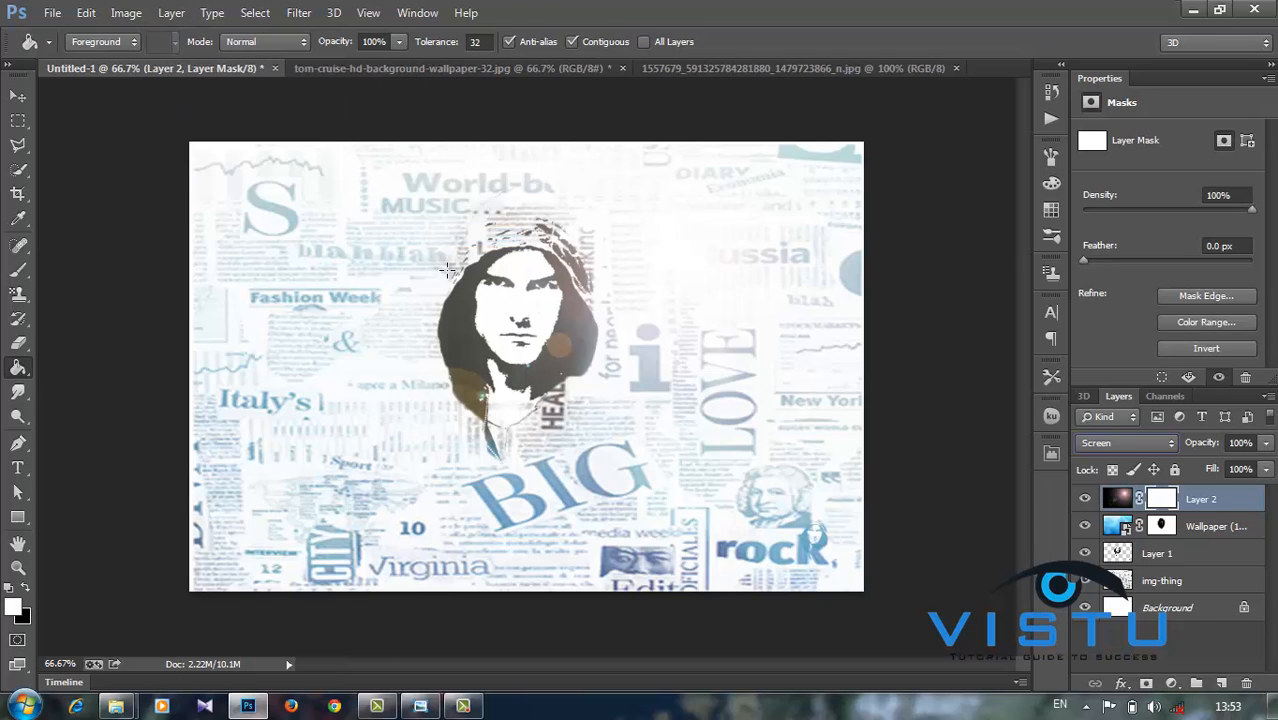
Erase the flare spots over the hood on the lens flare layer's mask and undo the last two strokes
{"action": "left_click", "coordinate": [18, 343]}
{"action": "left_click_drag", "start_coordinate": [468, 372], "coordinate": [484, 397]}
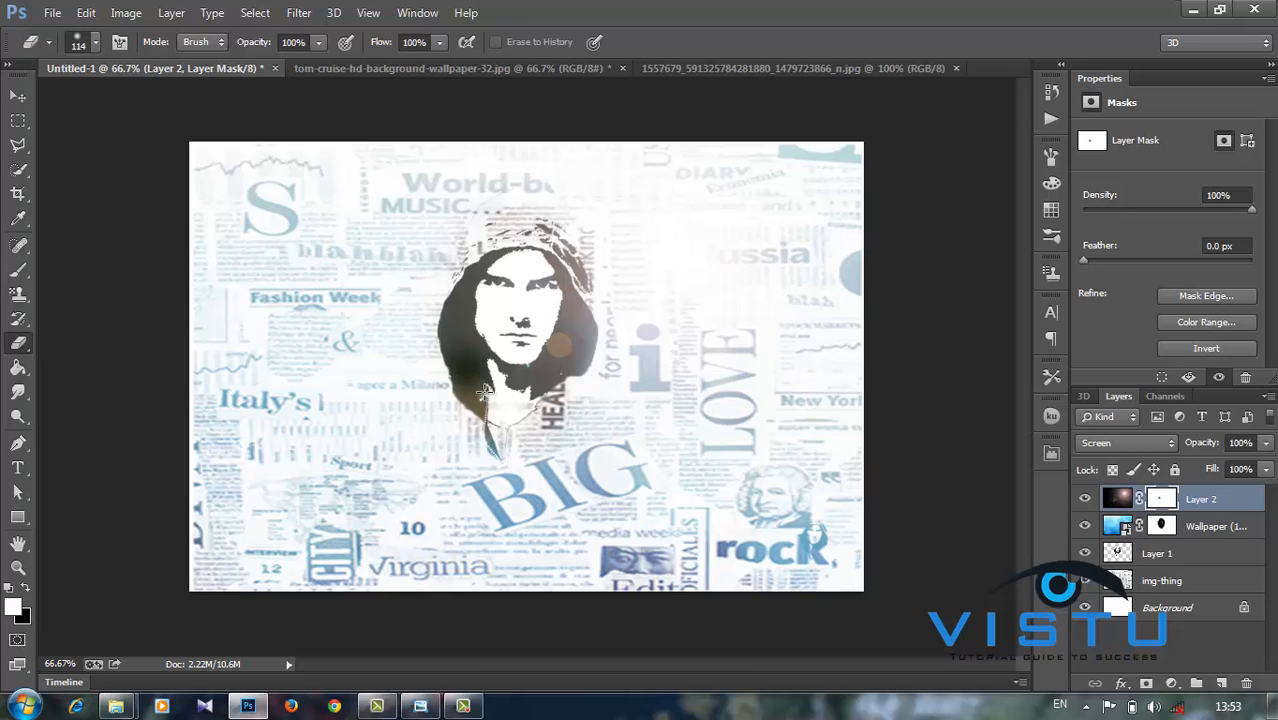
{"action": "left_click", "coordinate": [482, 395]}
{"action": "left_click", "coordinate": [562, 342]}
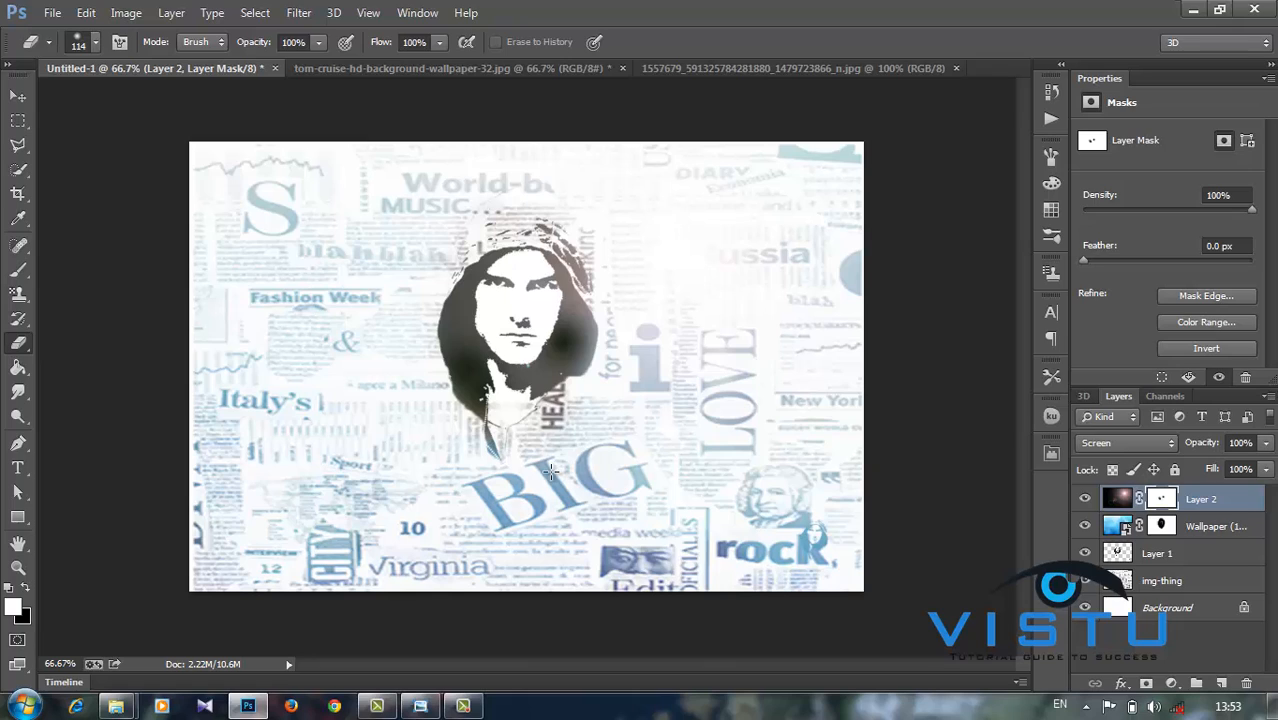
{"action": "key", "text": "ctrl+alt+z"}
{"action": "key", "text": "ctrl+alt+z"}
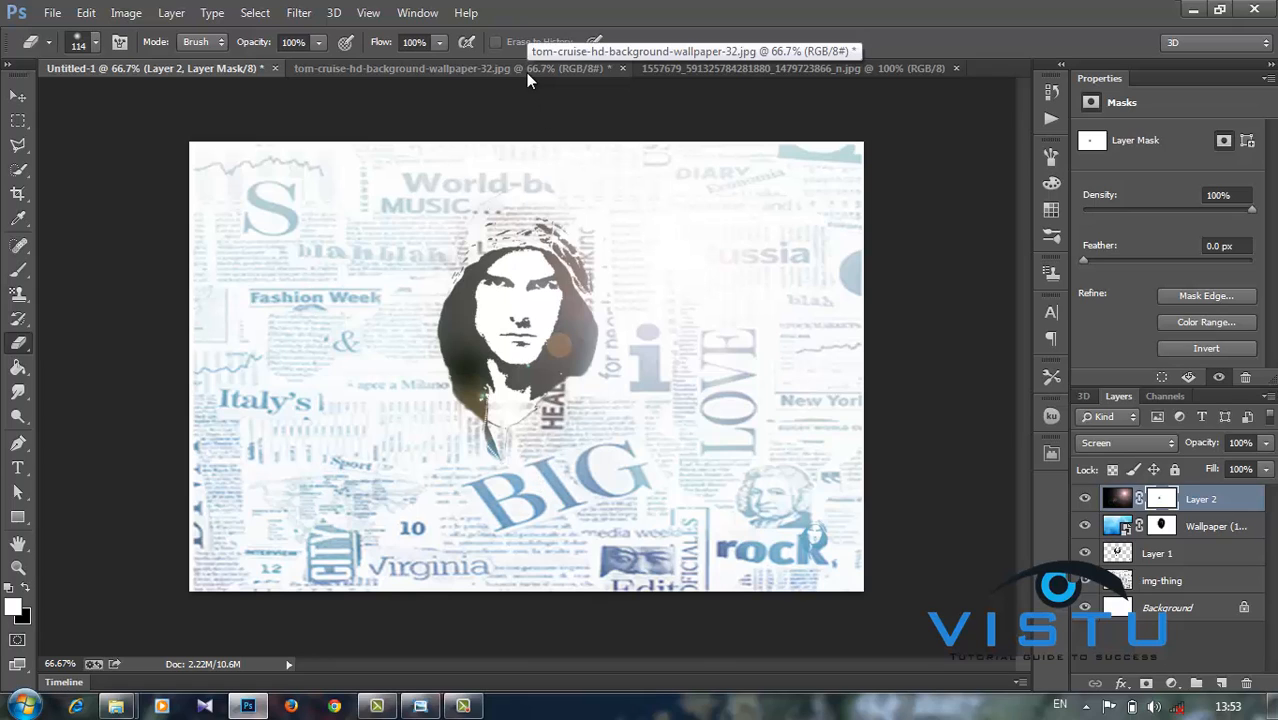
Rasterize the Wallpaper smart object layer so that image adjustments can be applied to it
{"action": "left_click", "coordinate": [1117, 527]}
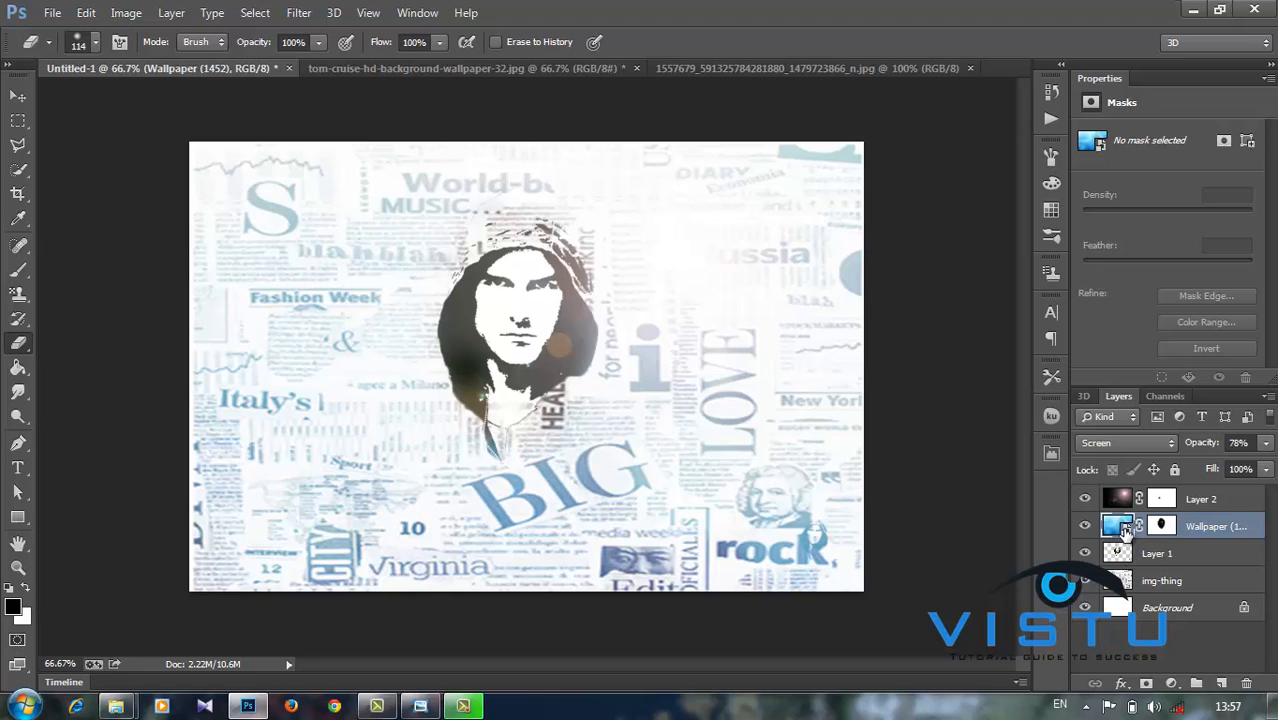
{"action": "left_click", "coordinate": [125, 13]}
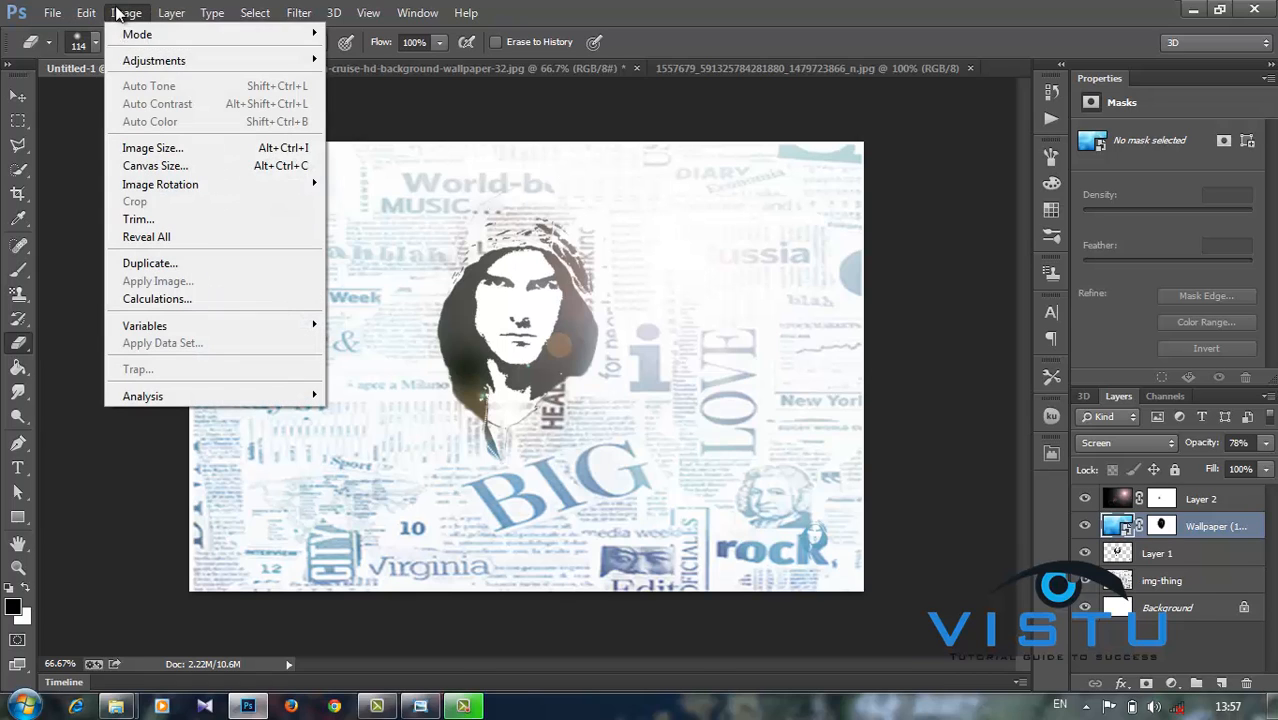
{"action": "mouse_move", "coordinate": [140, 62]}
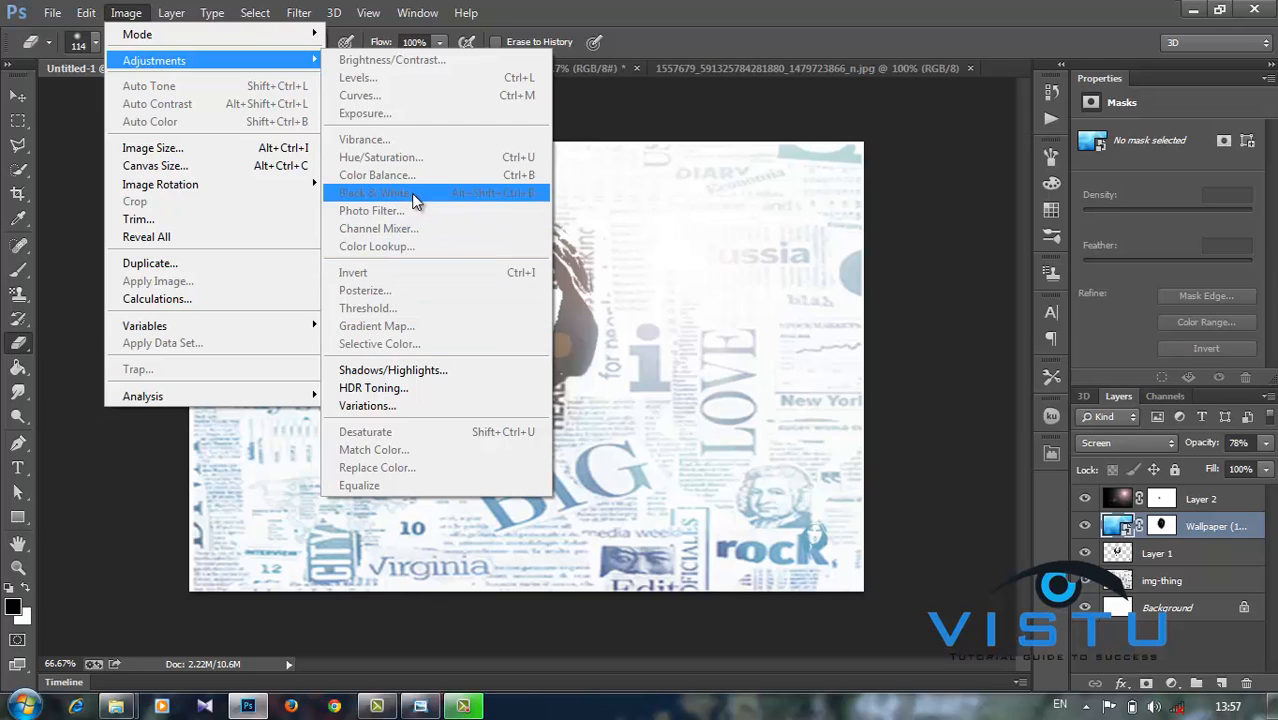
{"action": "left_click", "coordinate": [1123, 533]}
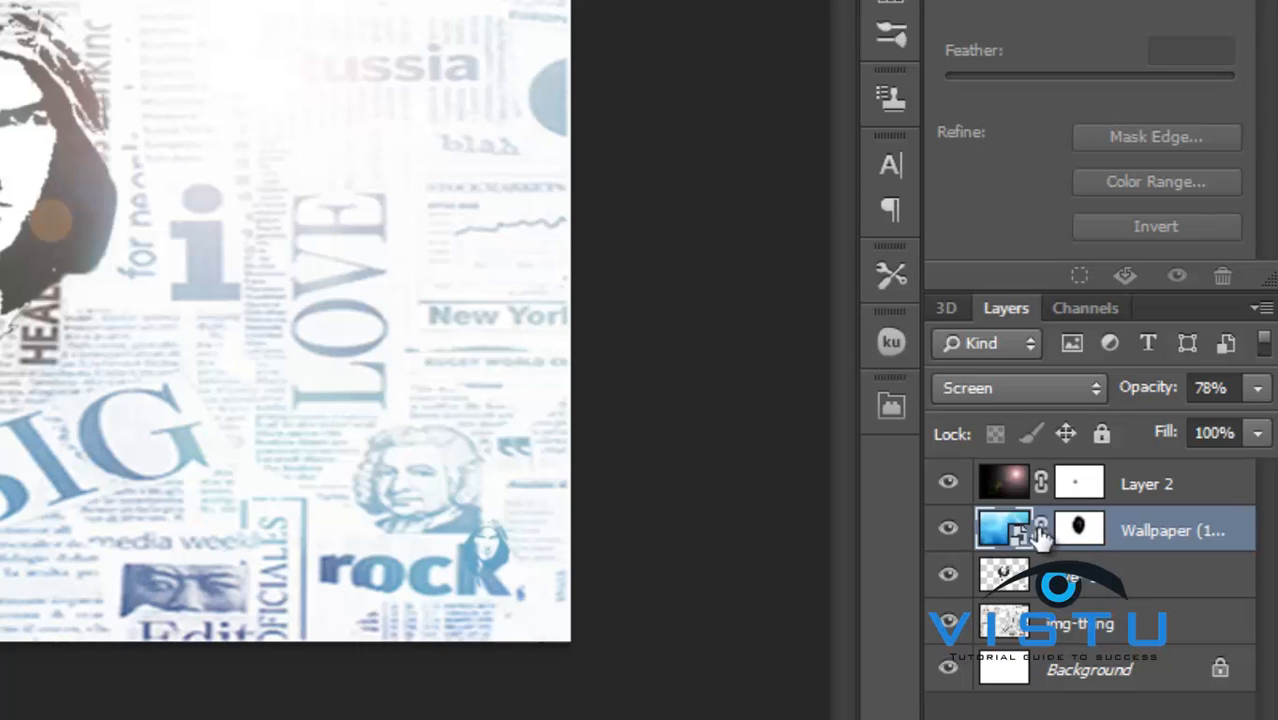
{"action": "right_click", "coordinate": [1004, 532]}
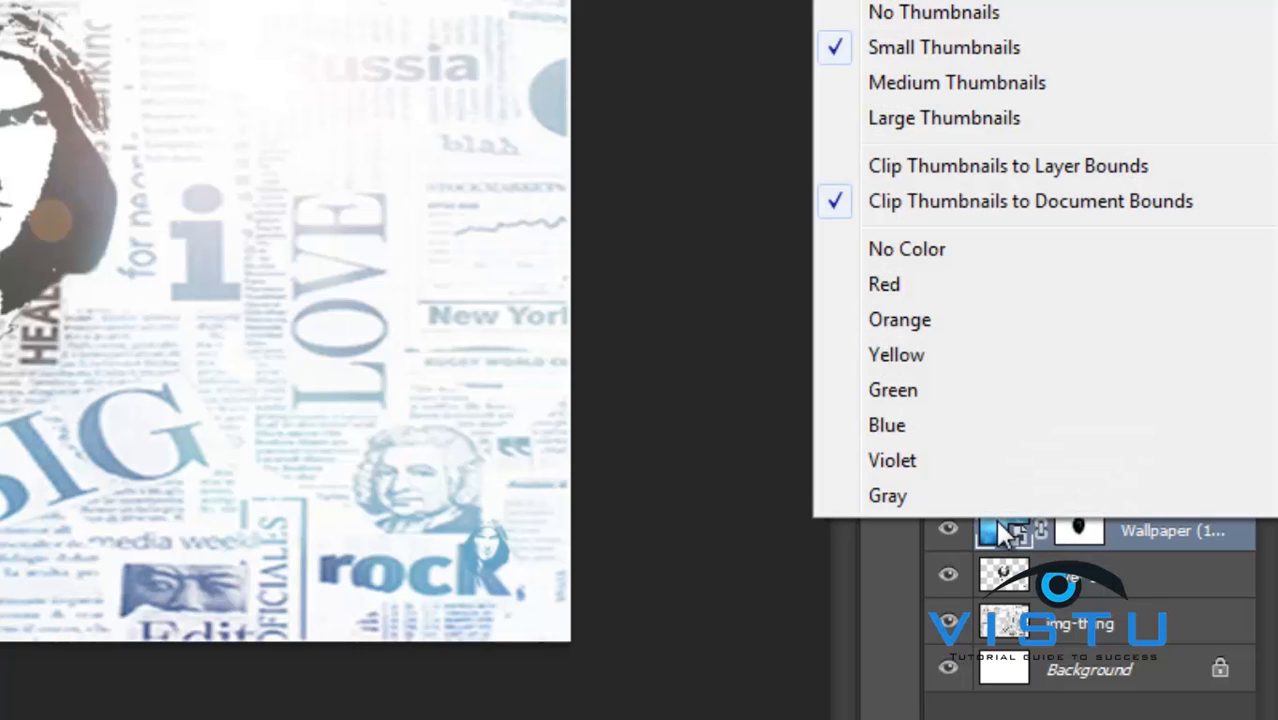
{"action": "left_click", "coordinate": [1188, 545]}
{"action": "right_click", "coordinate": [1181, 531]}
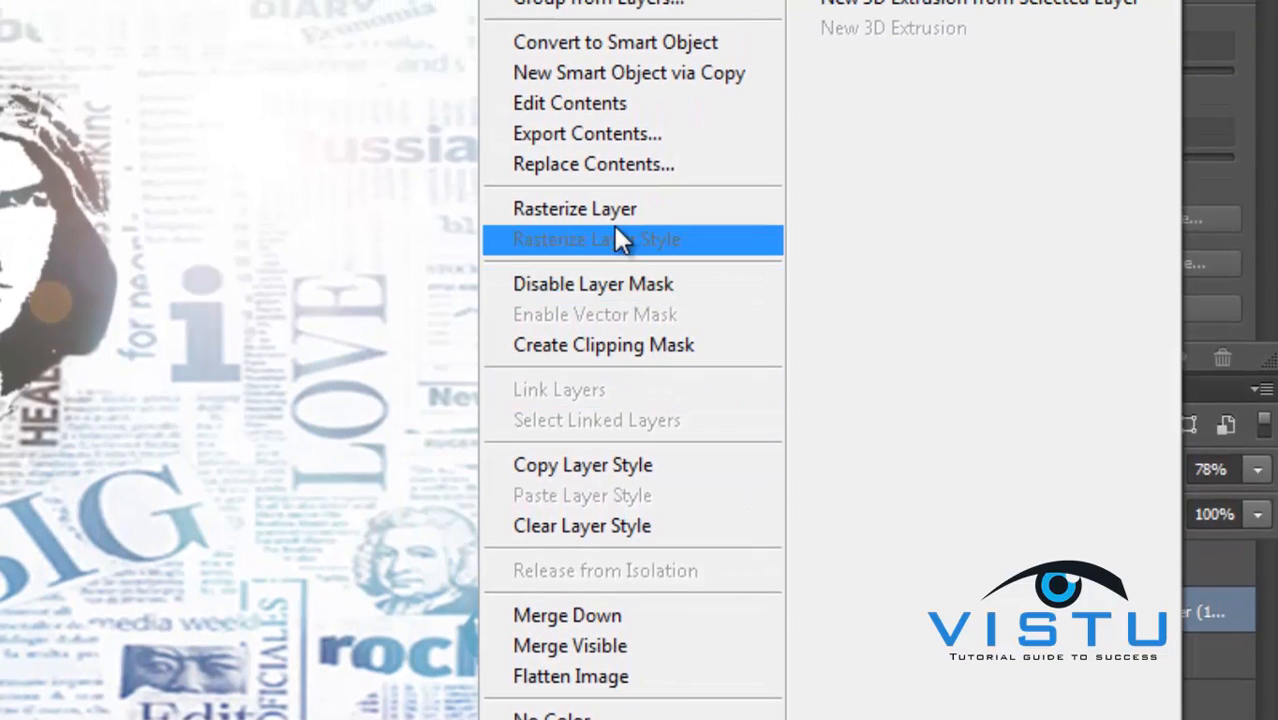
{"action": "left_click", "coordinate": [614, 217]}
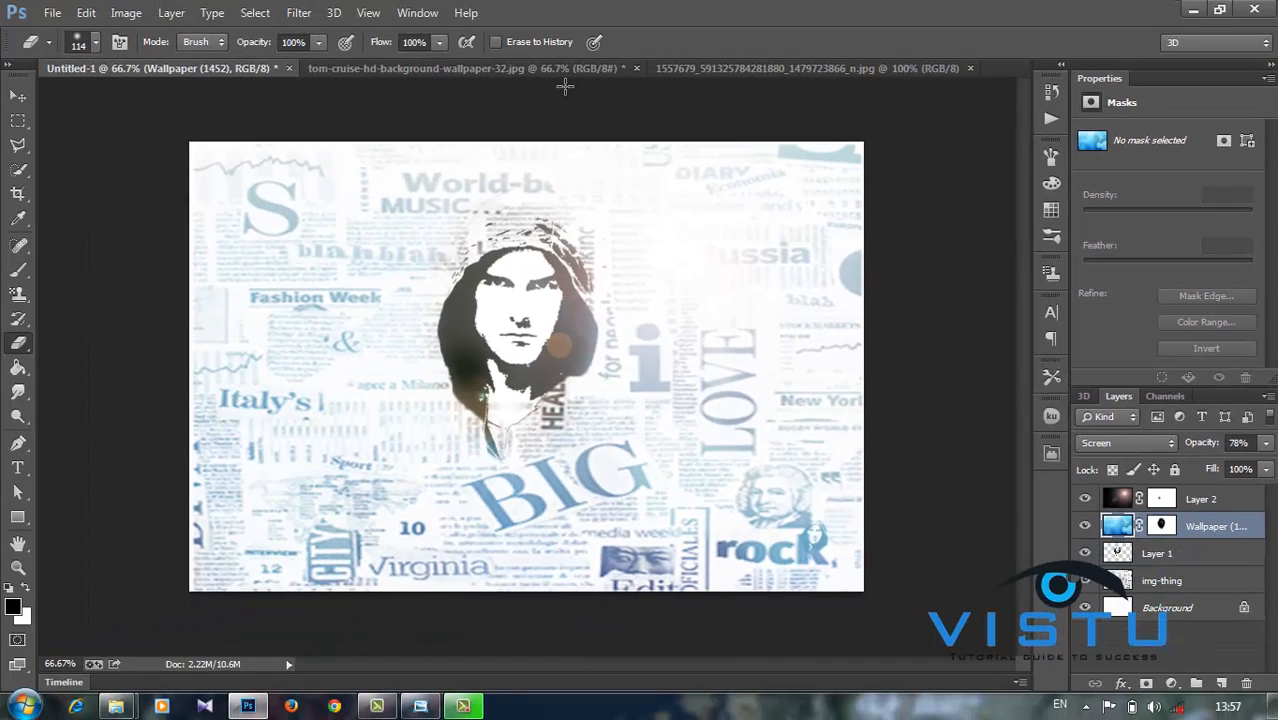
Shift the wallpaper layer's hue to orange with a Hue/Saturation adjustment
{"action": "left_click", "coordinate": [126, 13]}
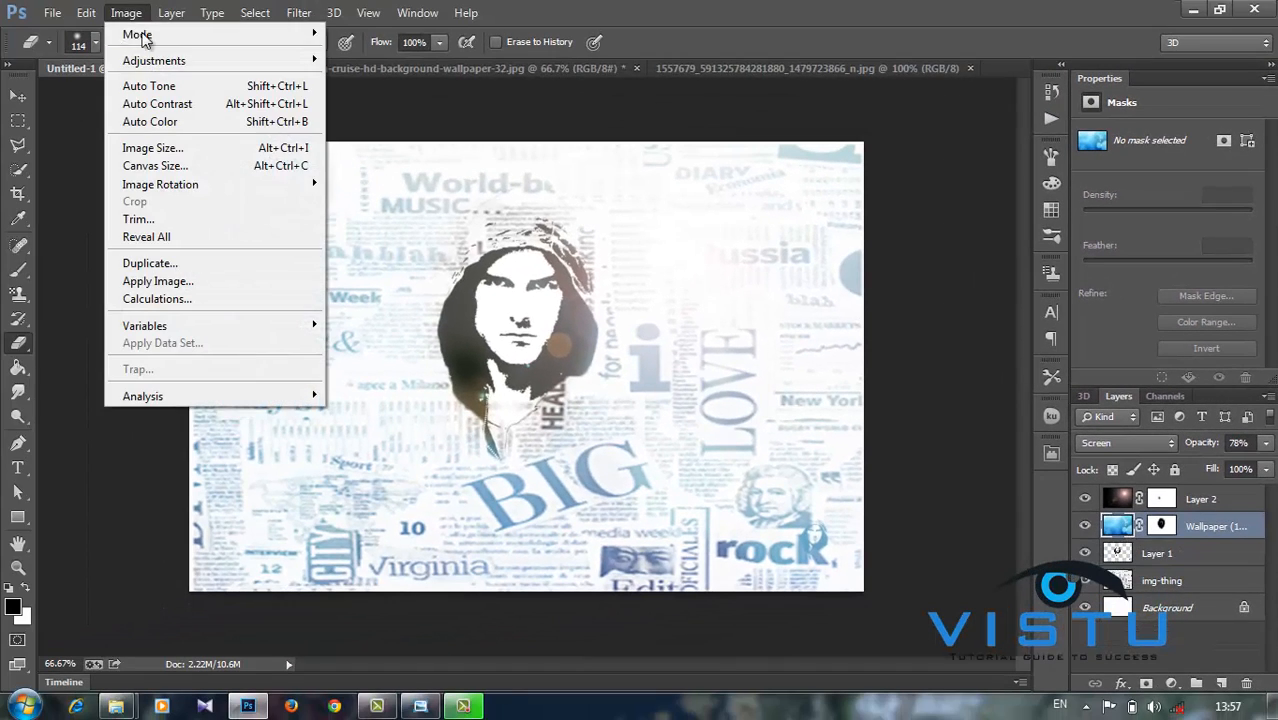
{"action": "mouse_move", "coordinate": [151, 62]}
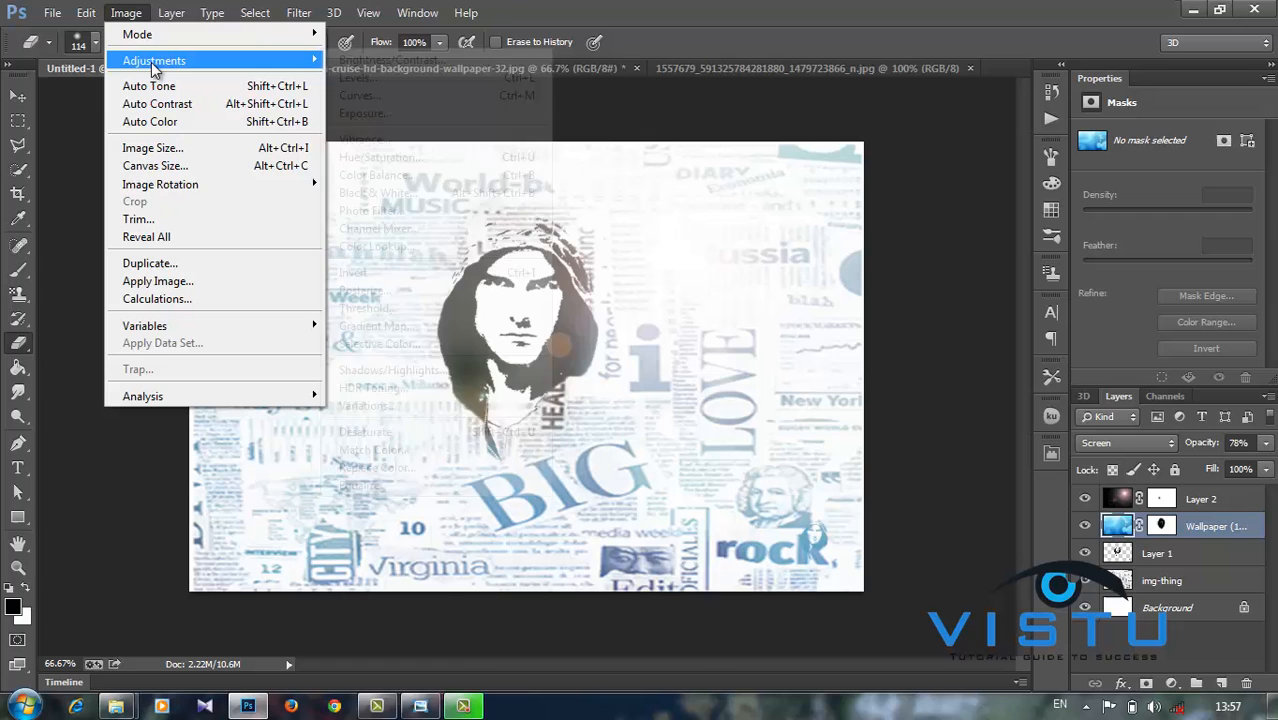
{"action": "left_click", "coordinate": [380, 157]}
{"action": "left_click_drag", "start_coordinate": [916, 392], "coordinate": [829, 395]}
{"action": "key", "text": "Return"}
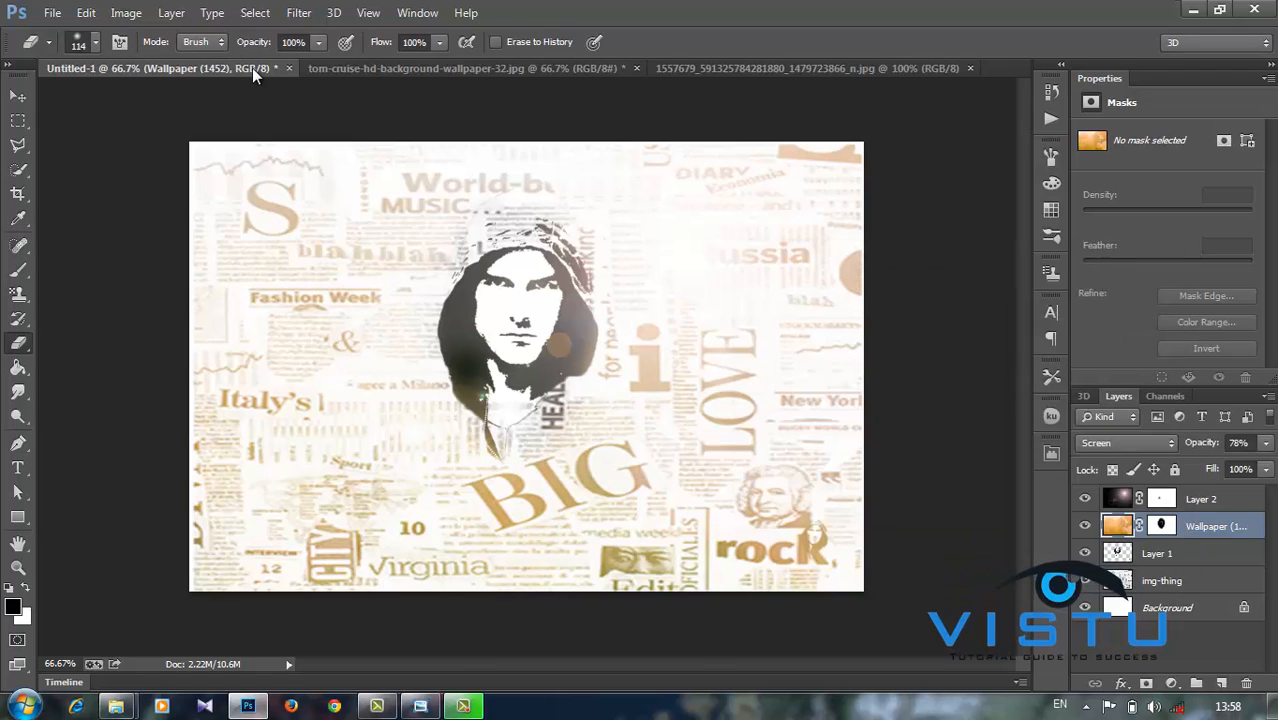